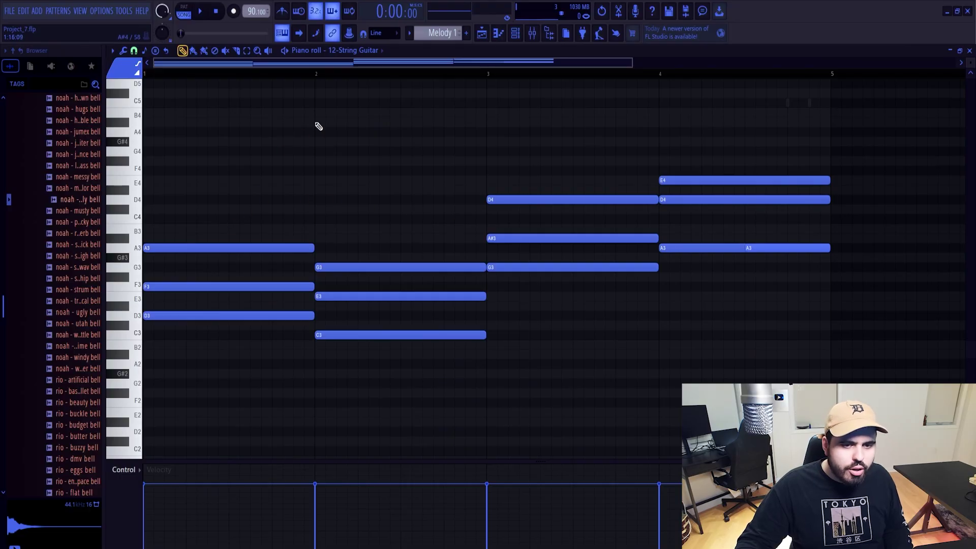
Transpose all chord notes up one octave so the first chord spans D4 to A4, and play back the melody
left_click_drag(234, 107, 425, 399)
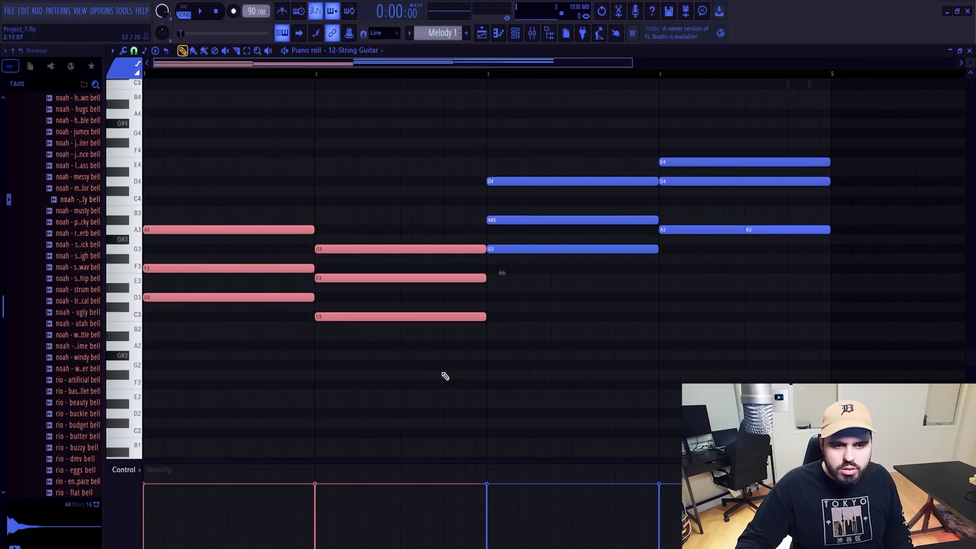
key("ctrl+a")
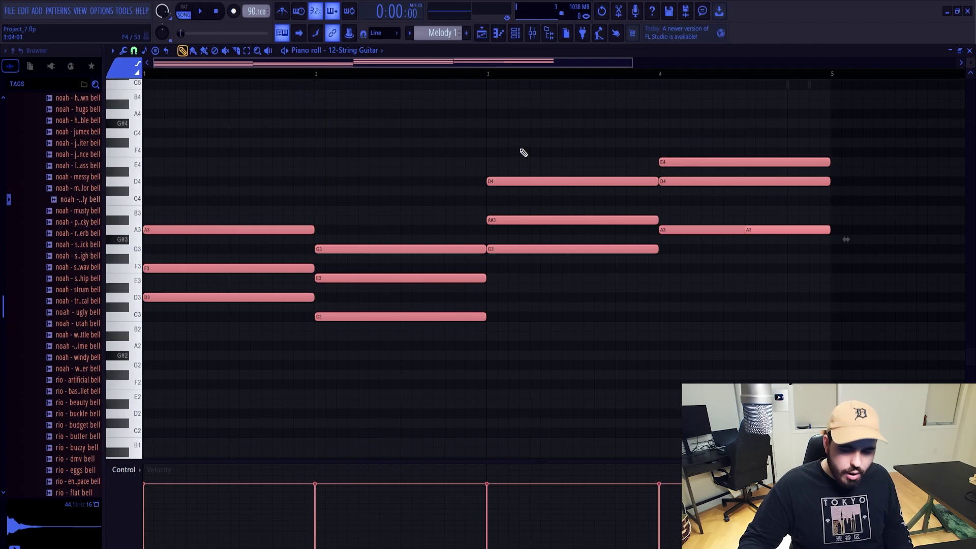
key("ctrl+Up")
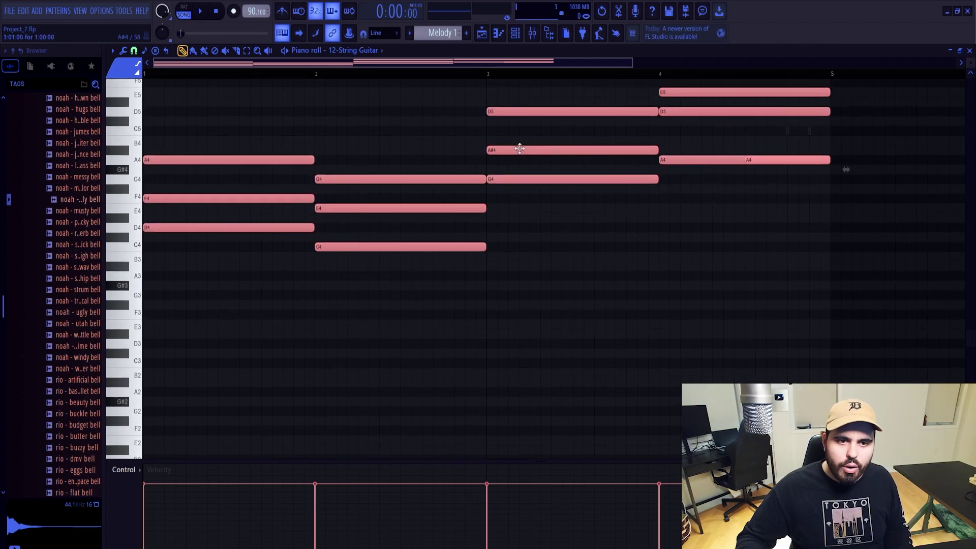
key("space")
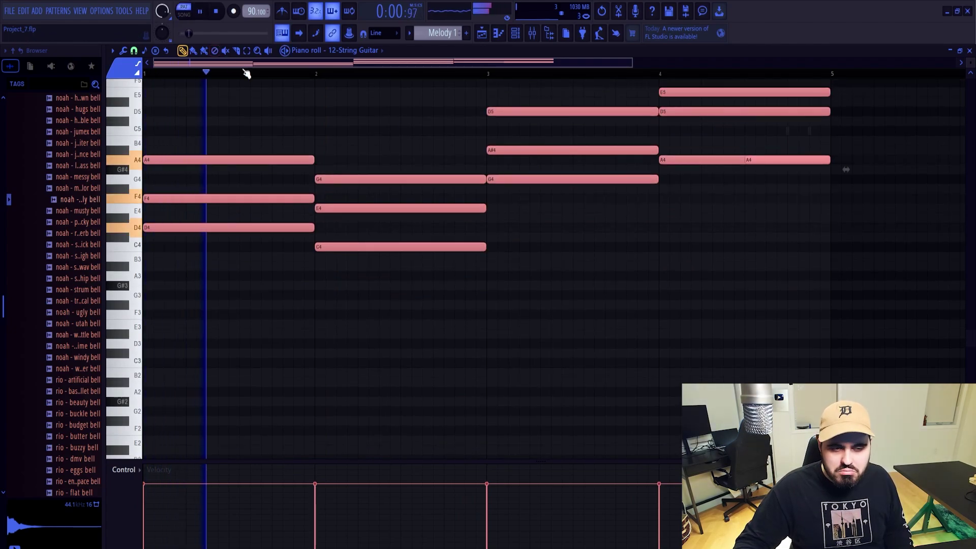
left_click(383, 135)
scroll(367, 145, "down", 2)
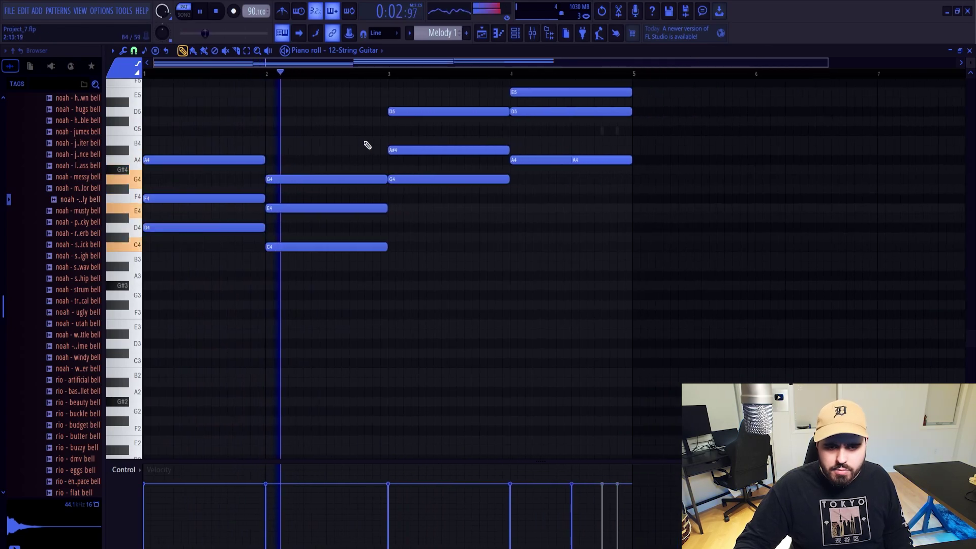
key("space")
left_click(145, 50)
left_click(152, 92)
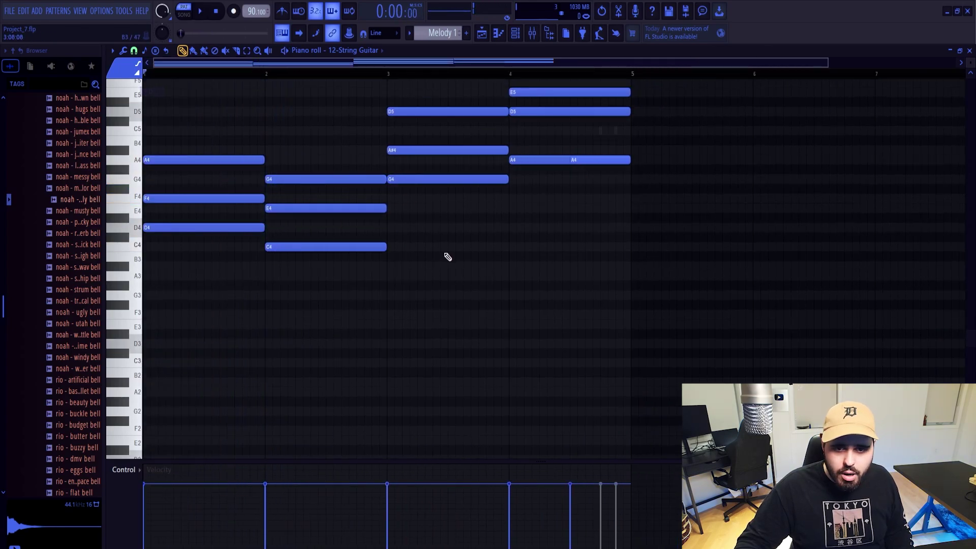
Transpose the whole chord progression up one more octave and clear the selection
scroll(313, 152, "up", 2)
key("ctrl+a")
key("ctrl+Up")
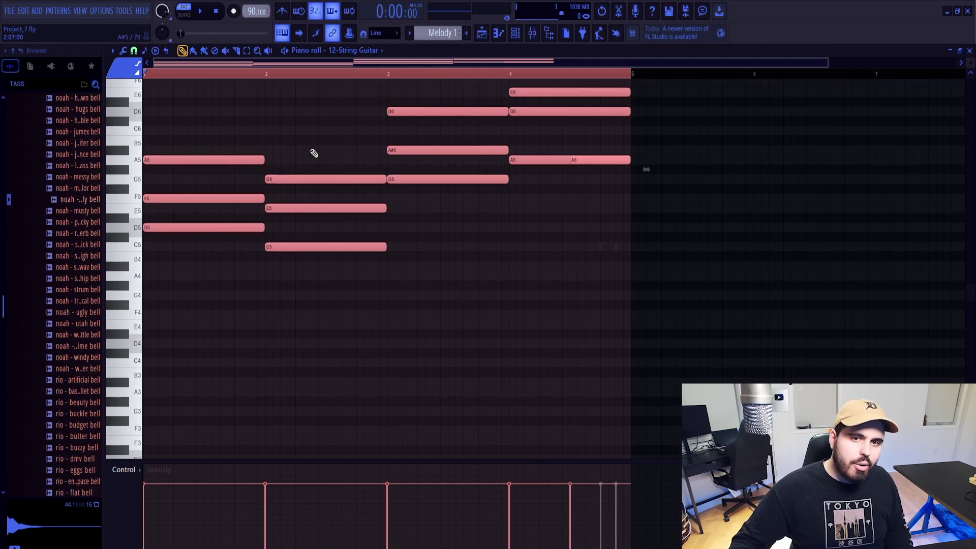
key("ctrl+d")
Copy the lowest note of each of the four chords (D5, C5, G5, A5) and place the copies one octave lower as bass notes
left_click(218, 227, "shift")
left_click(321, 245, "shift")
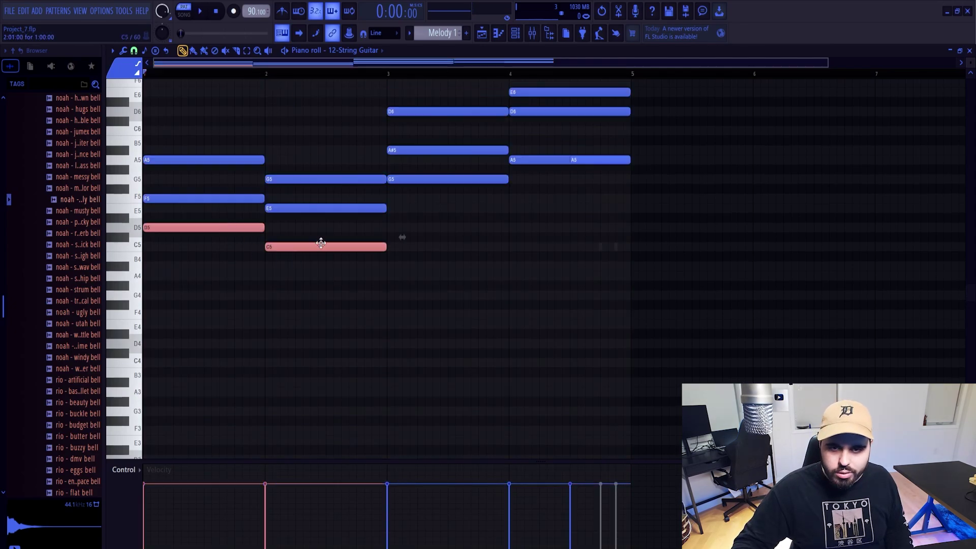
left_click(465, 179, "shift")
left_click(526, 160, "shift")
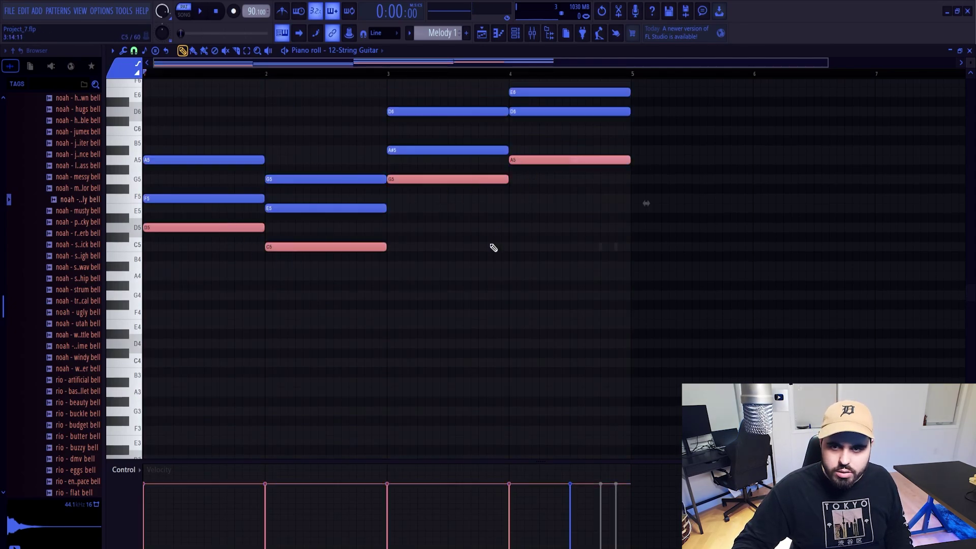
scroll(532, 239, "up", 1)
key("ctrl+c")
key("ctrl+v")
key("ctrl+Down")
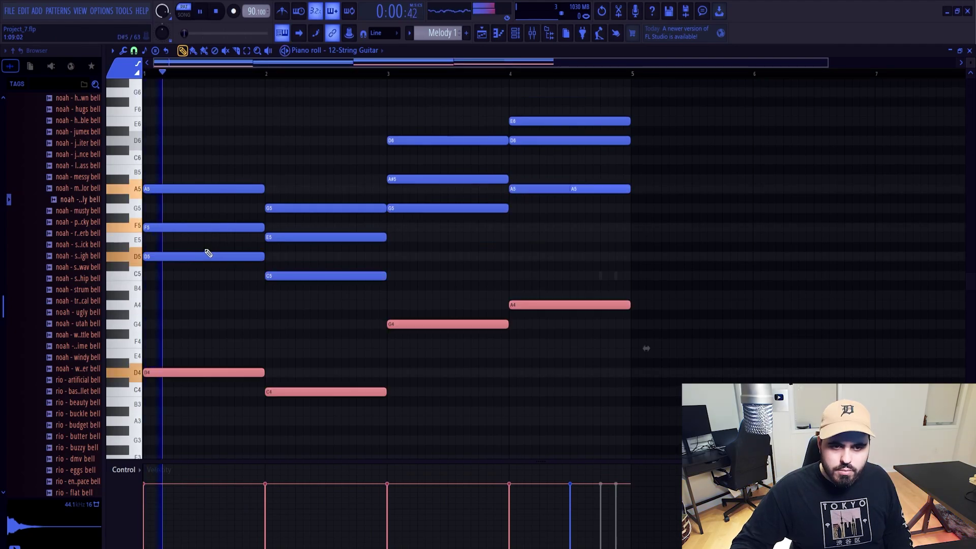
key("ctrl+d")
Transpose the complete progression, including its bass notes, down one octave and play it back
key("ctrl+a")
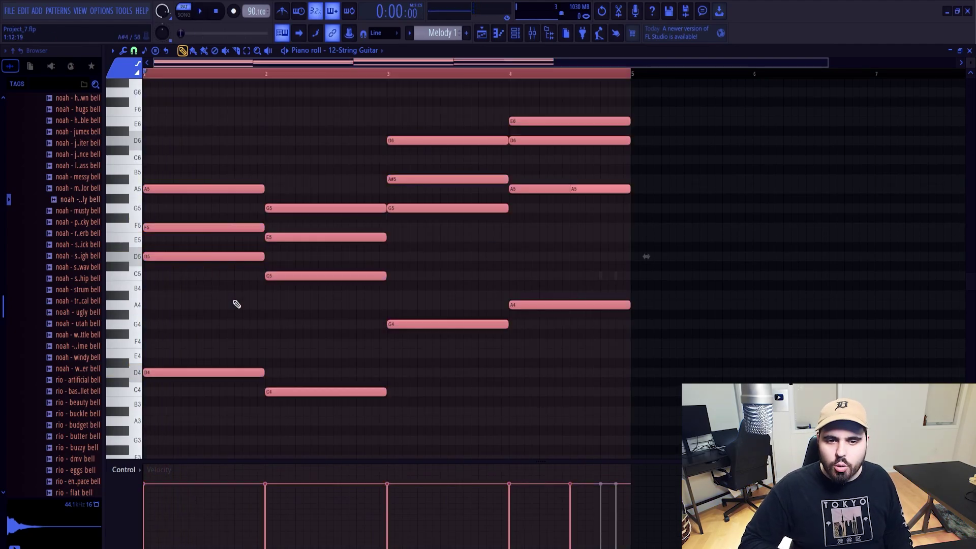
key("ctrl+Down")
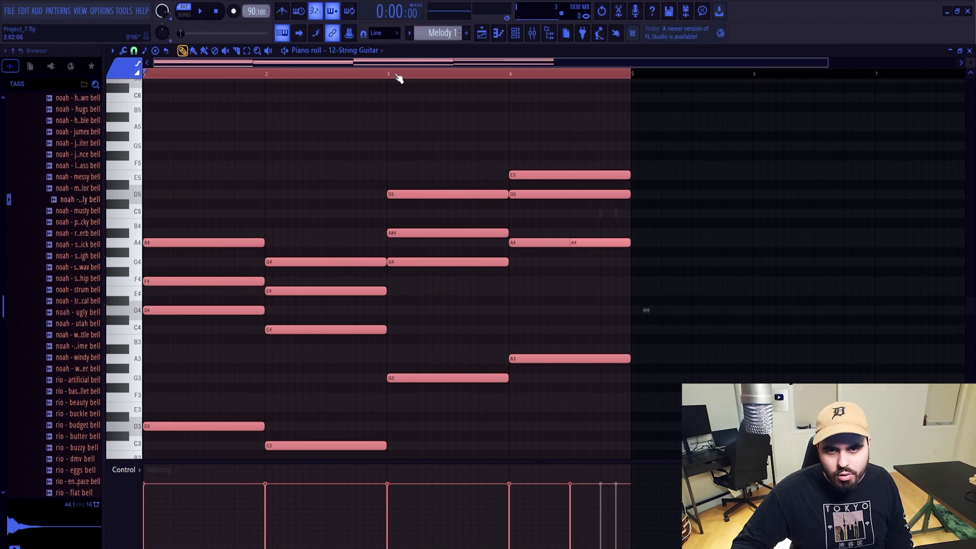
key("ctrl+d")
key("space")
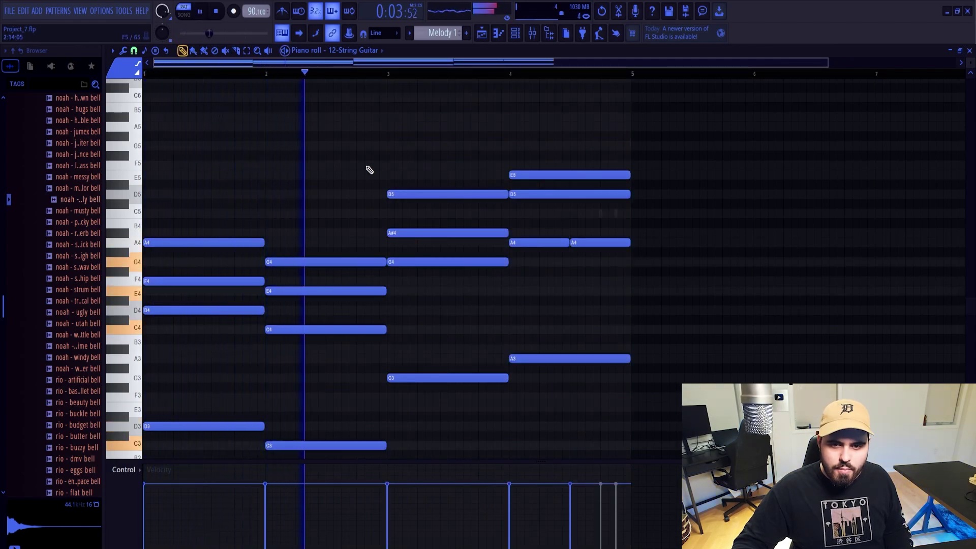
key("space")
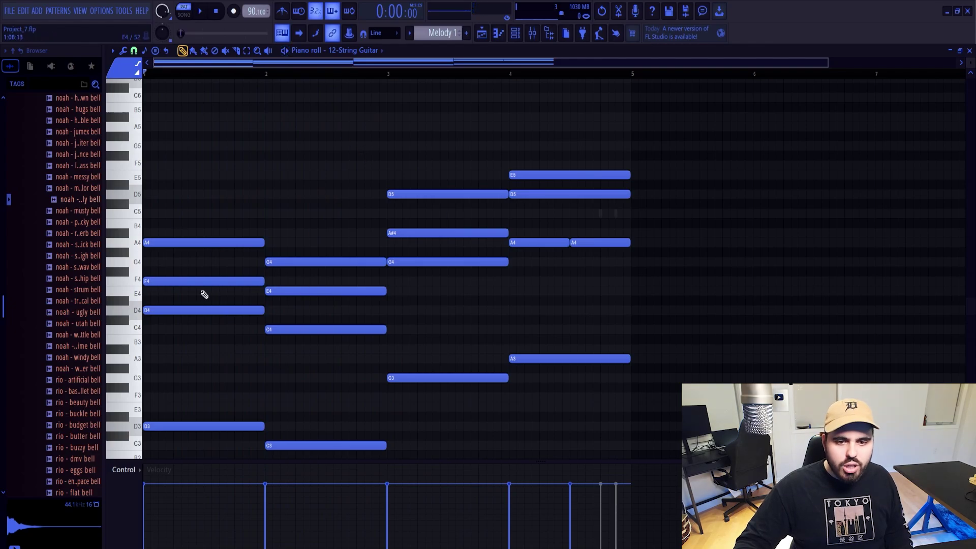
Raise the F4 and E4 notes of the first two chords by one octave to F5 and E5
left_click_drag(203, 279, 354, 300)
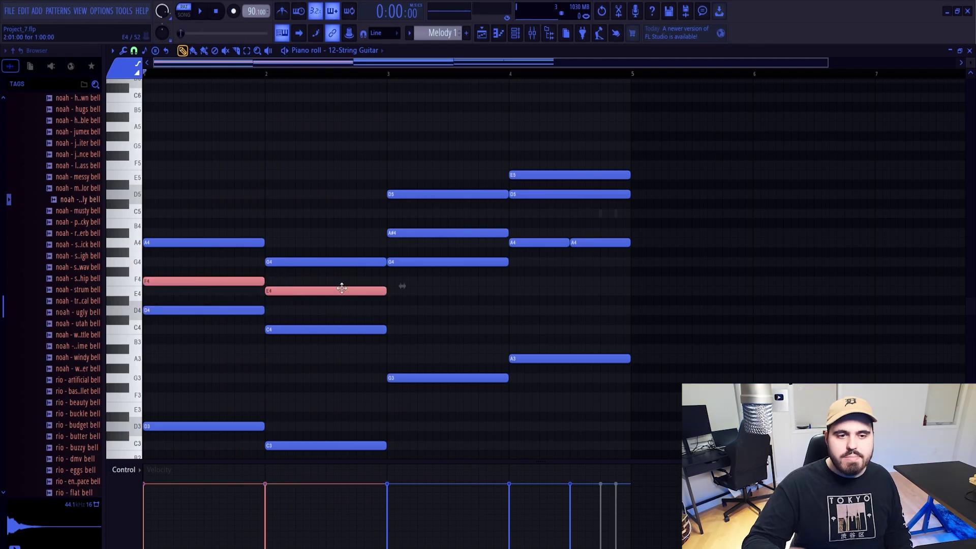
key("ctrl+Up")
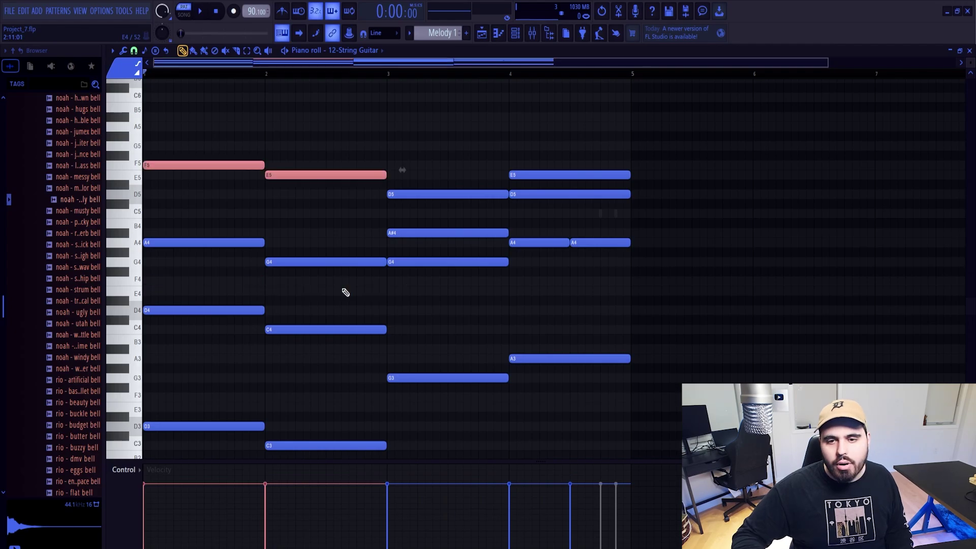
left_click(269, 233)
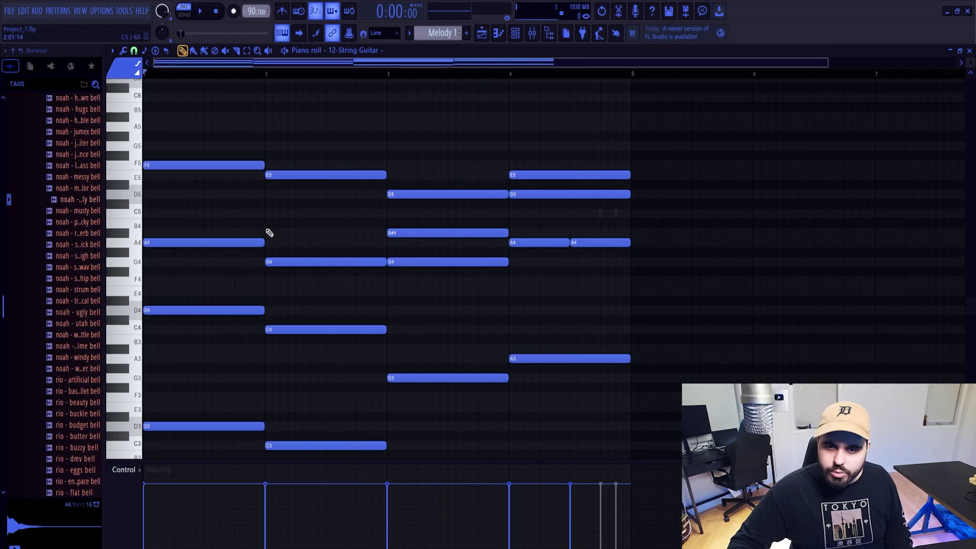
Lower the third chord's A#4 note one octave to A#3 and play back the progression
left_click(424, 235)
key("ctrl+Down")
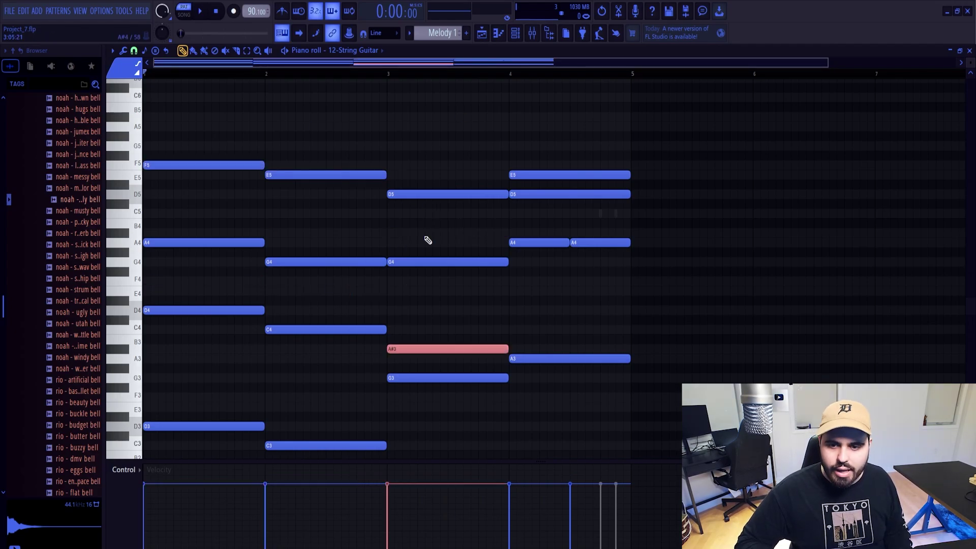
key("space")
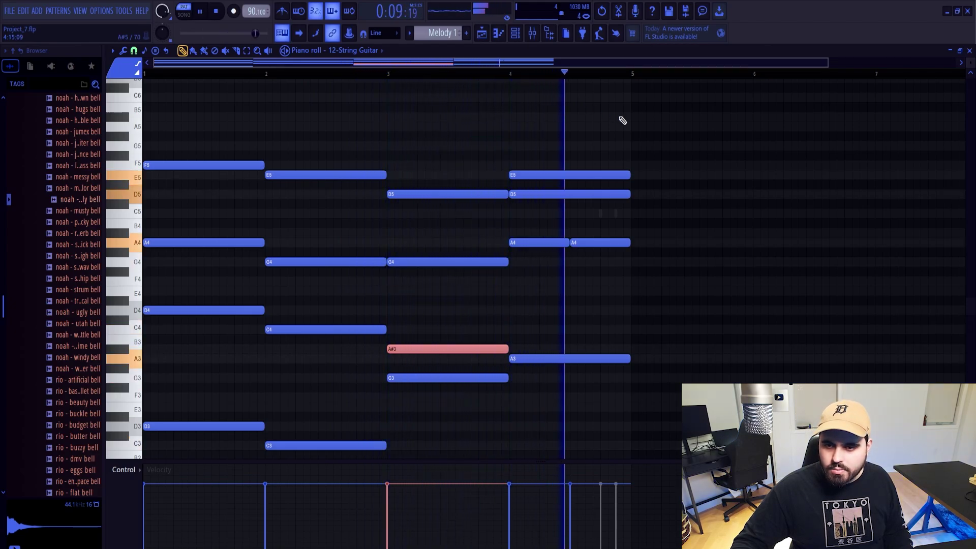
key("space")
Make band 7 of the Fruity Parametric EQ 2 on mixer insert 3 a low pass and lower its cutoff while the melody plays
left_click_drag(560, 123, 535, 197)
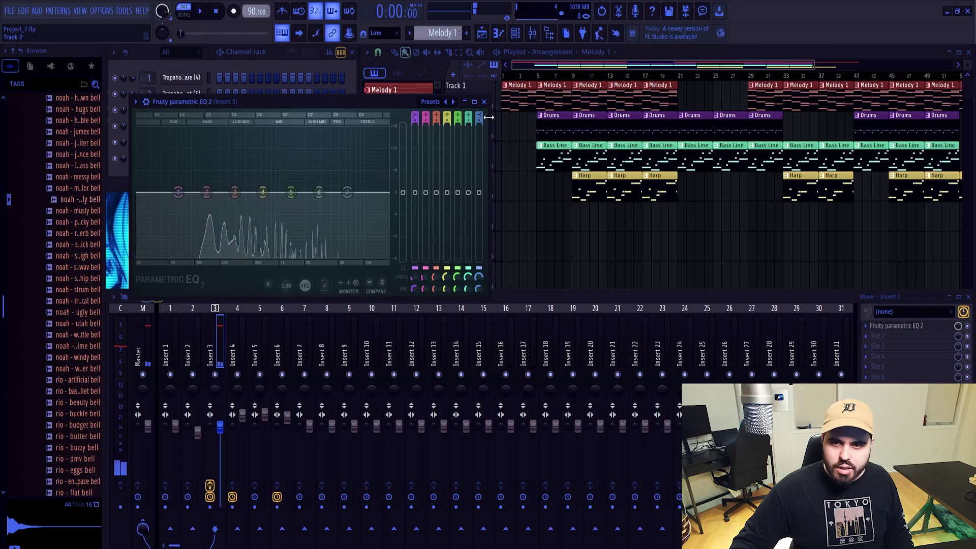
scroll(675, 197, "up", 6)
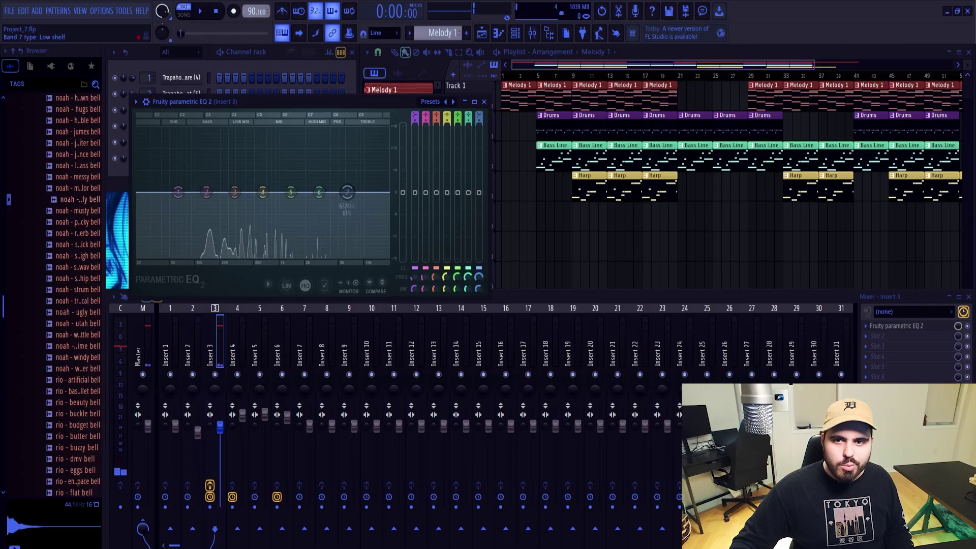
scroll(478, 118, "up", 2)
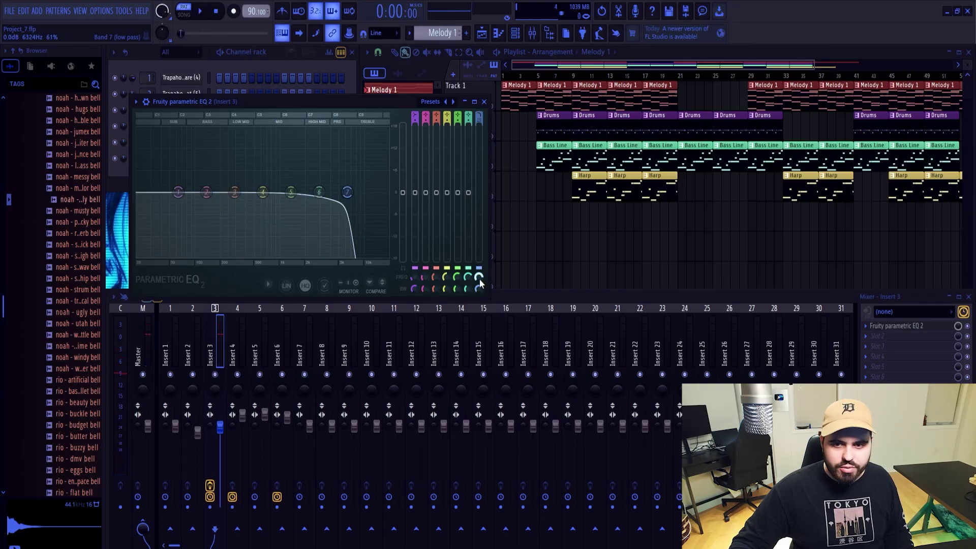
key("space")
scroll(478, 279, "down", 3)
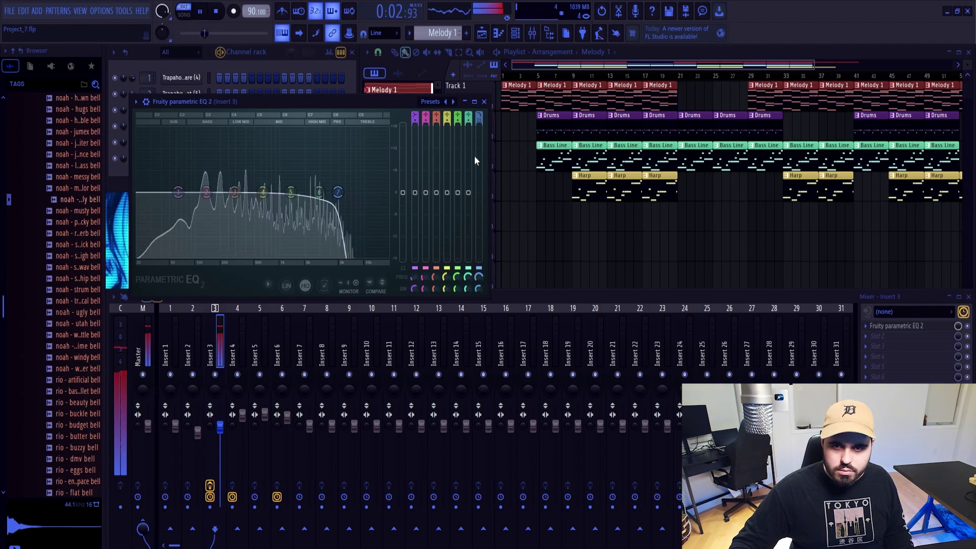
left_click_drag(338, 192, 323, 192)
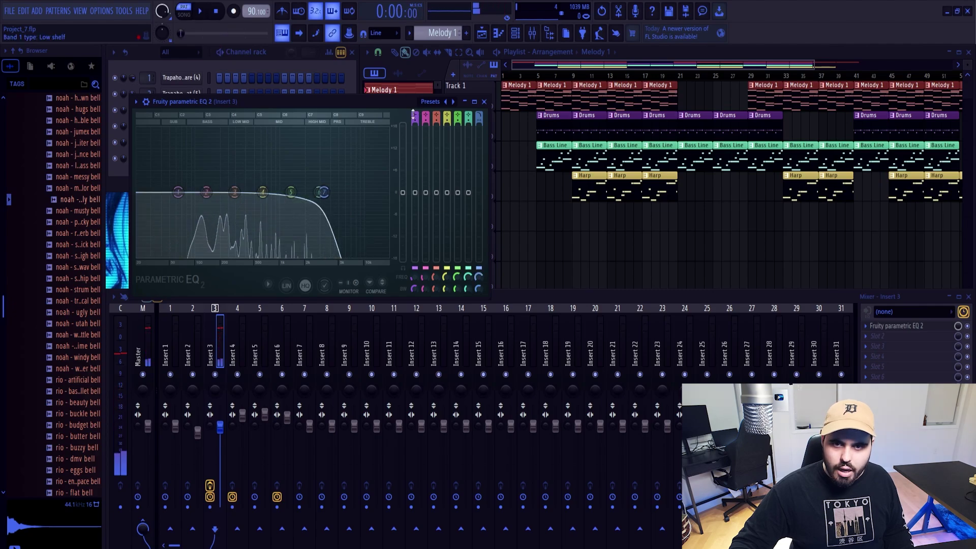
Make band 1 of the equalizer a high pass and raise its cutoff to remove low end during playback
key("space")
scroll(178, 192, "up", 3)
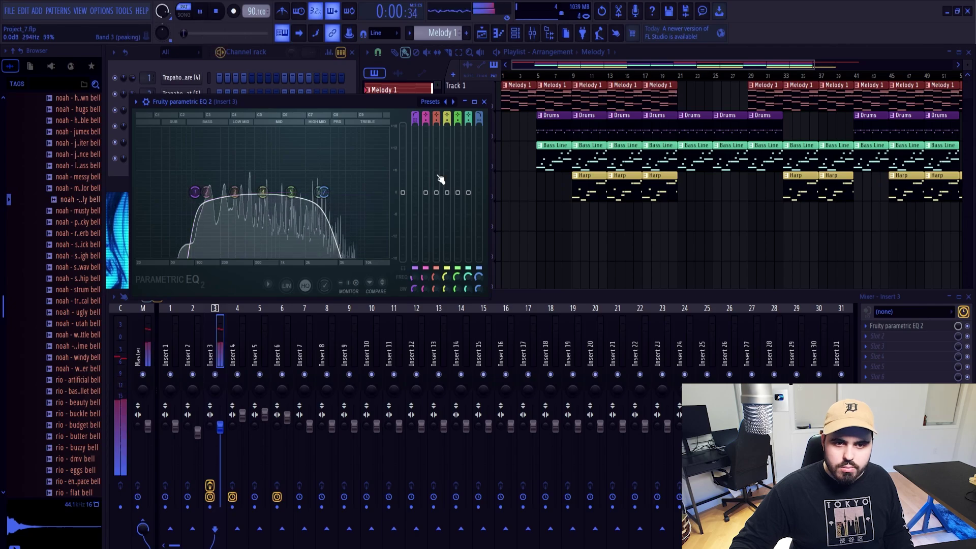
left_click_drag(483, 102, 504, 66)
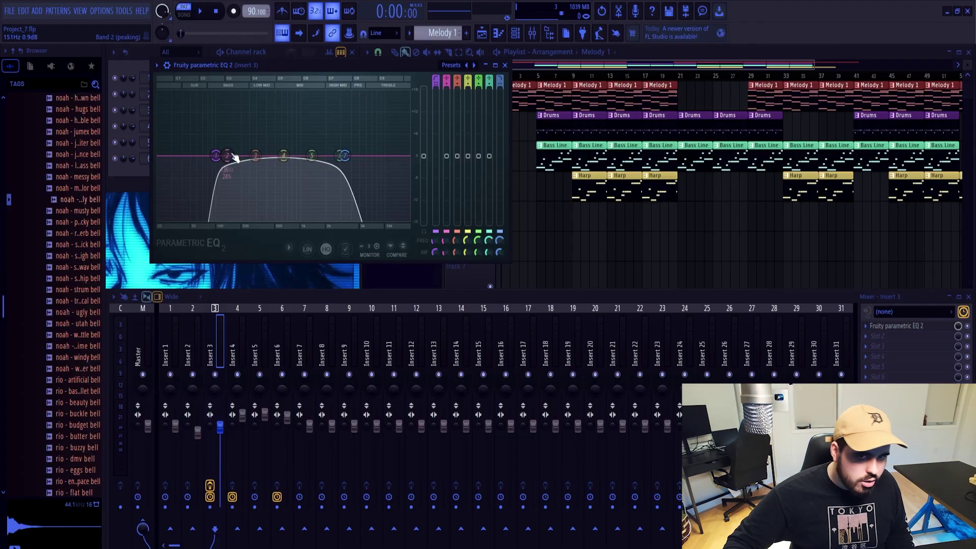
Sweep band 2 with a boost, set it to a cut of about 4.7 dB at 147 Hz, play the melody, and close the equalizer
left_click_drag(232, 154, 226, 93)
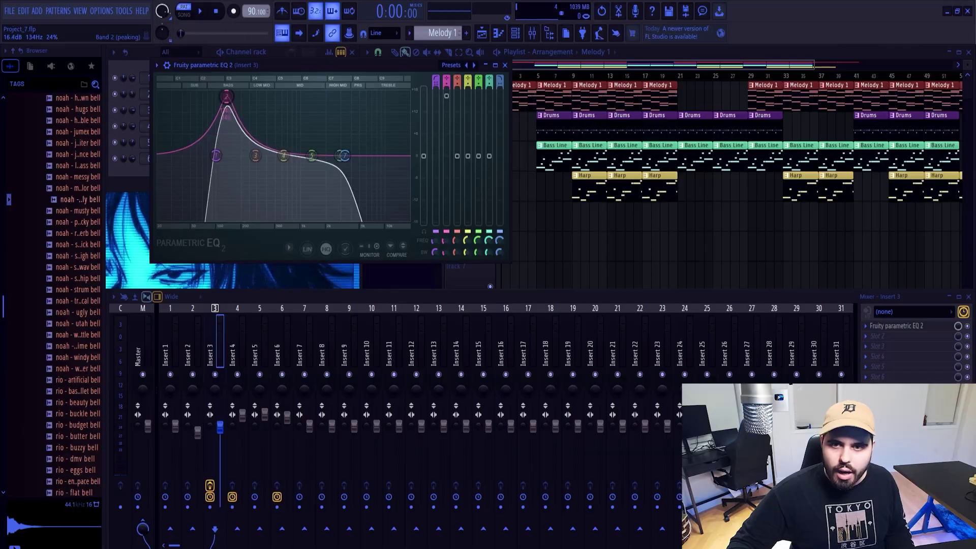
left_click_drag(226, 96, 227, 155)
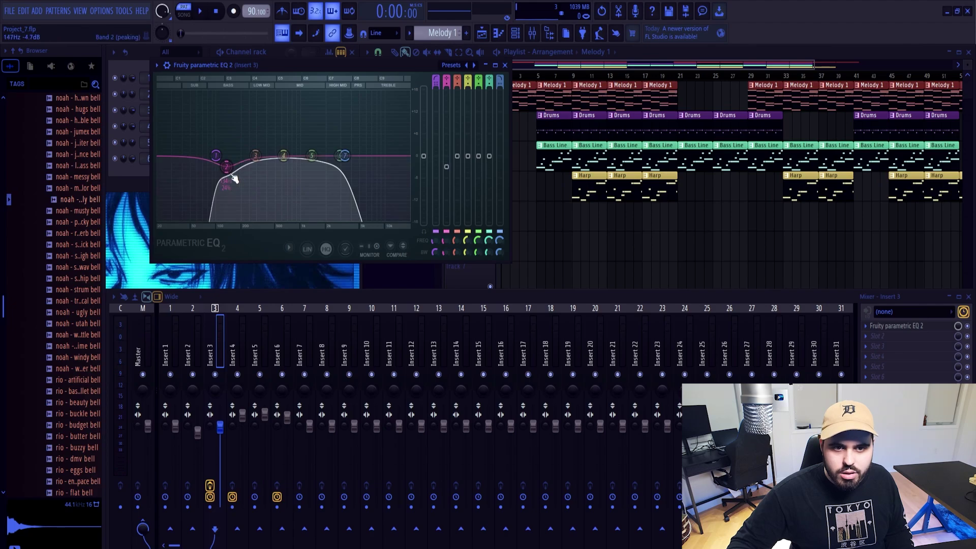
left_click_drag(311, 65, 298, 79)
key("space")
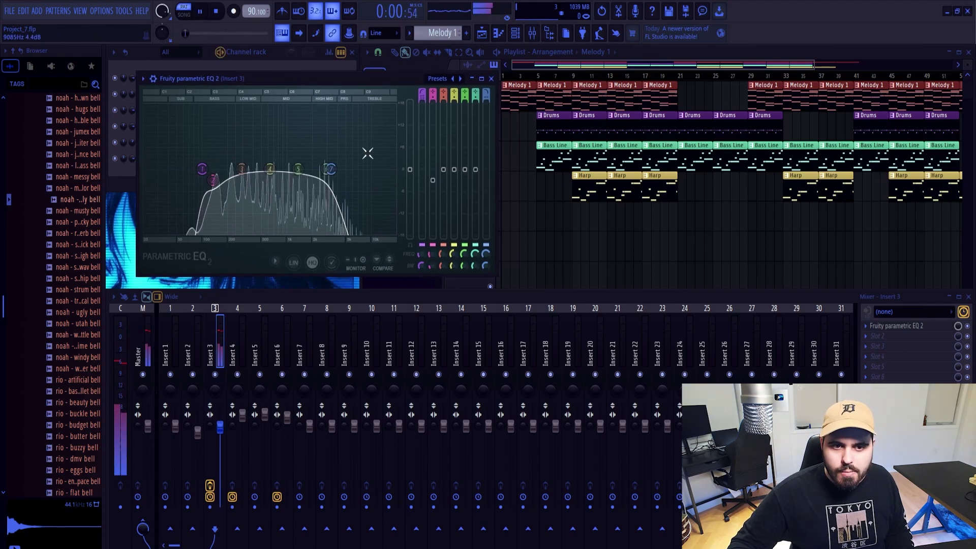
key("space")
key("Escape")
Add OTT below the equalizer on mixer insert 3, set its depth to 30%, and audition the melody
left_click(912, 356)
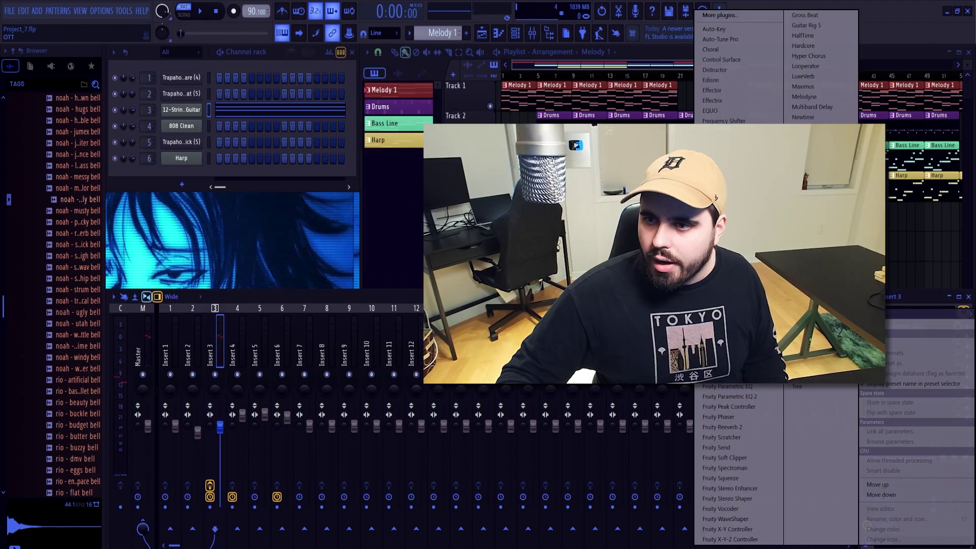
left_click(809, 138)
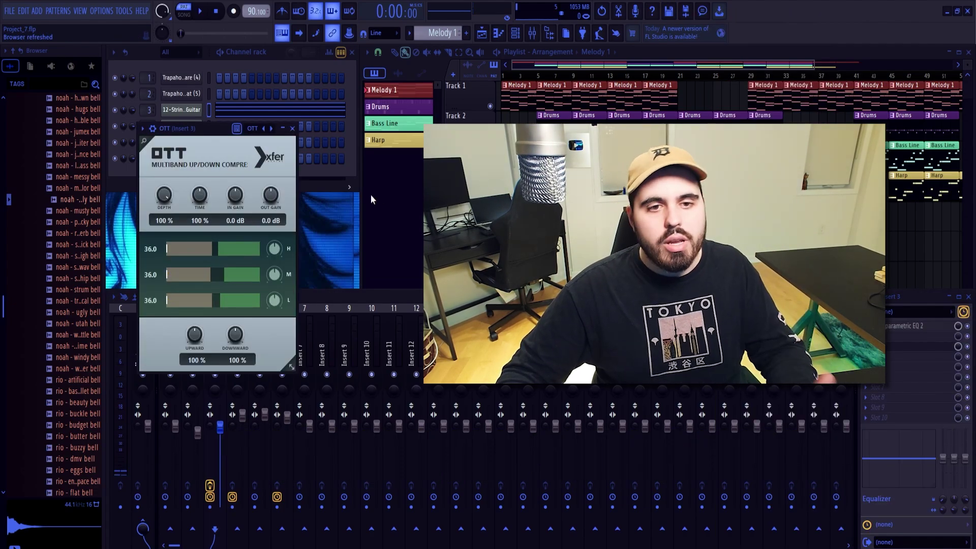
left_click_drag(164, 194, 161, 272)
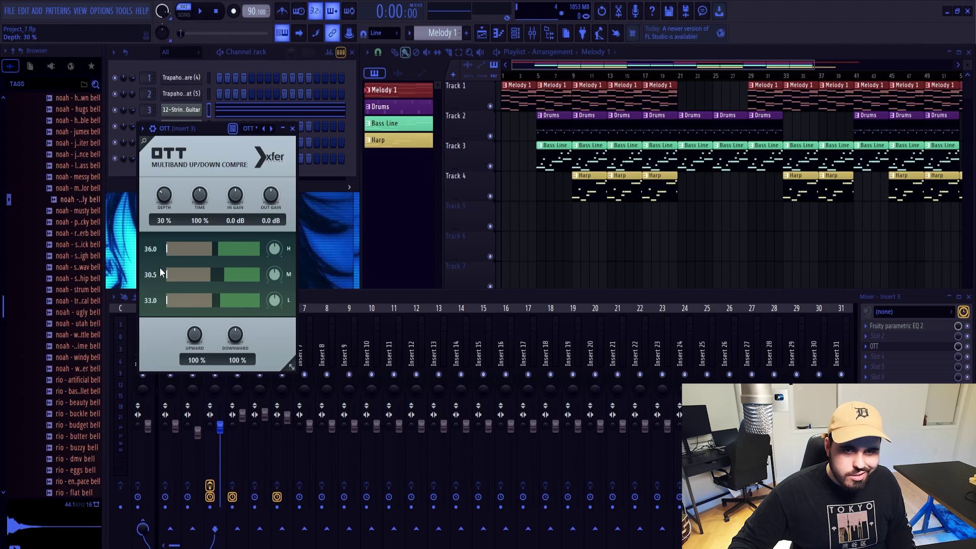
left_click_drag(222, 128, 241, 165)
key("space")
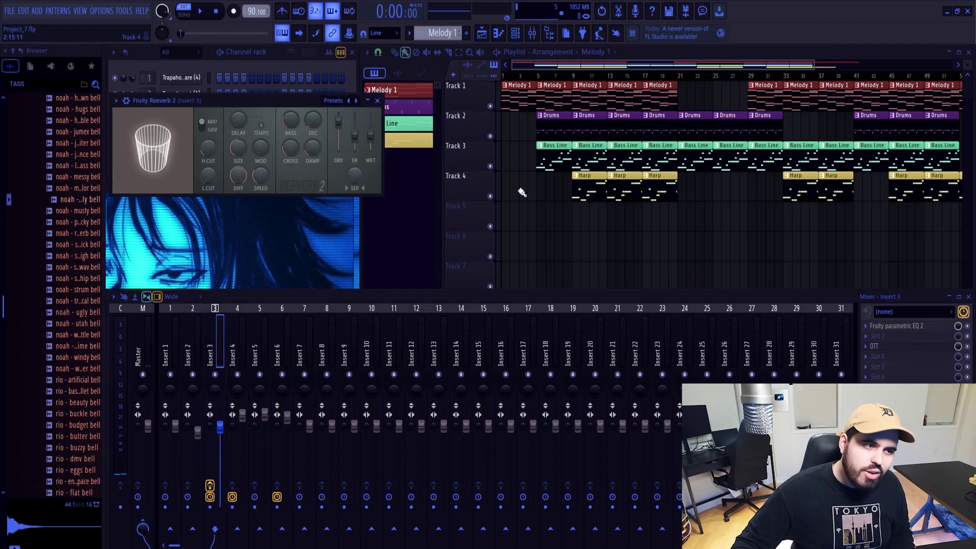
left_click_drag(267, 103, 308, 142)
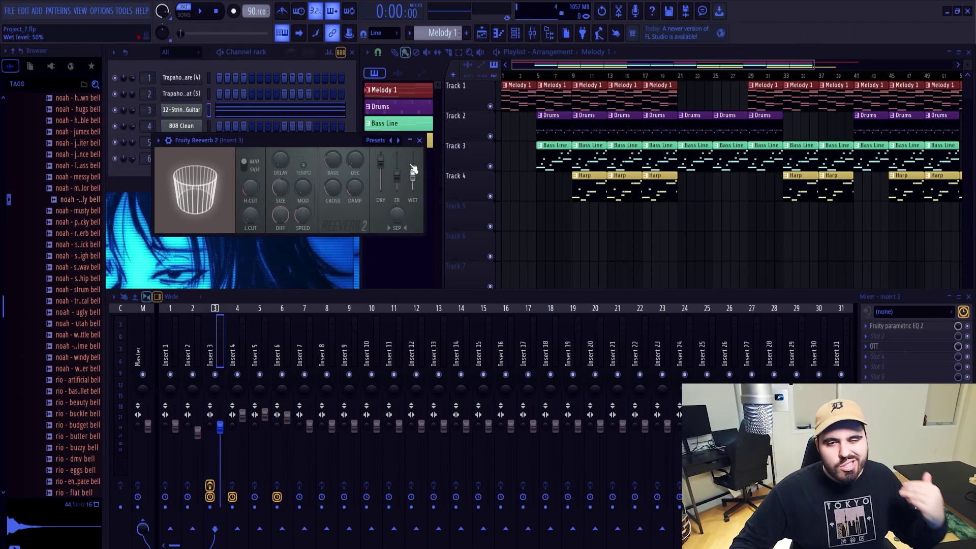
left_click_drag(349, 138, 357, 108)
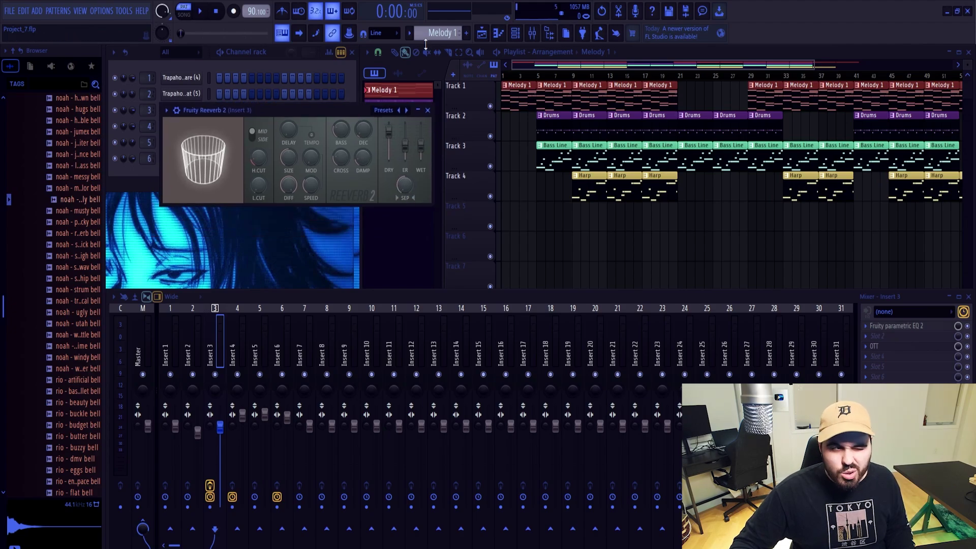
Close the reverb and randomize the velocities of the two Trapaholic Hihat notes at the end of bar 4 in the Melody 1 pattern
left_click(428, 109)
key("space")
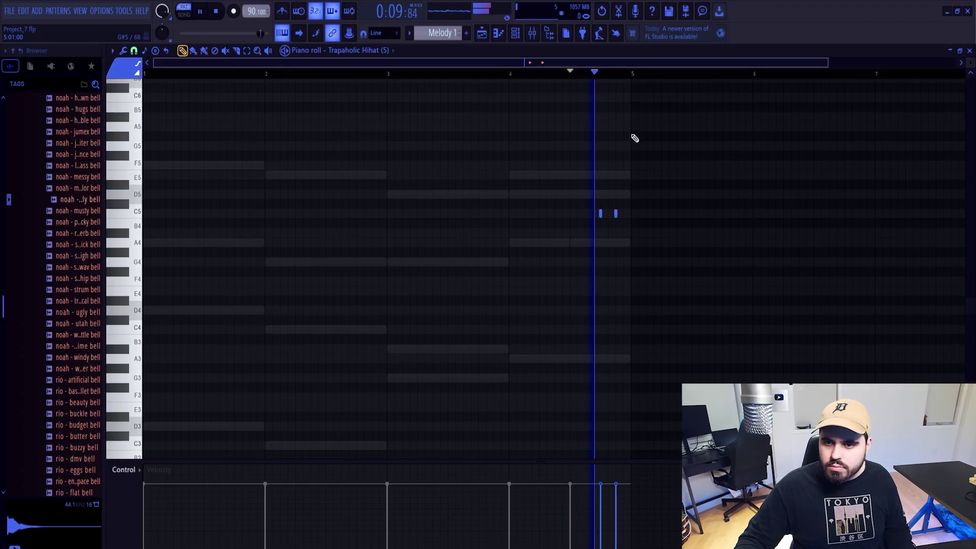
key("space")
key("ctrl+a")
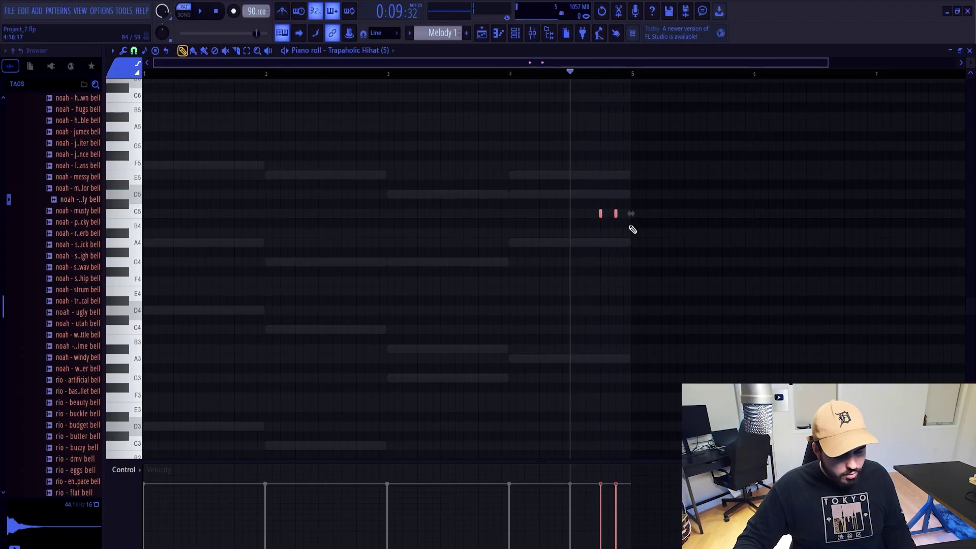
key("alt+r")
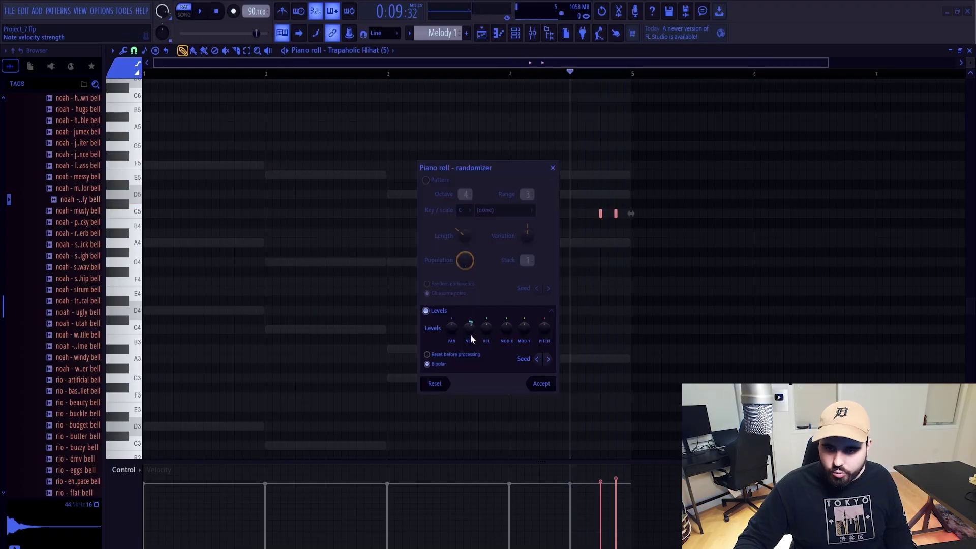
left_click(538, 384)
key("space")
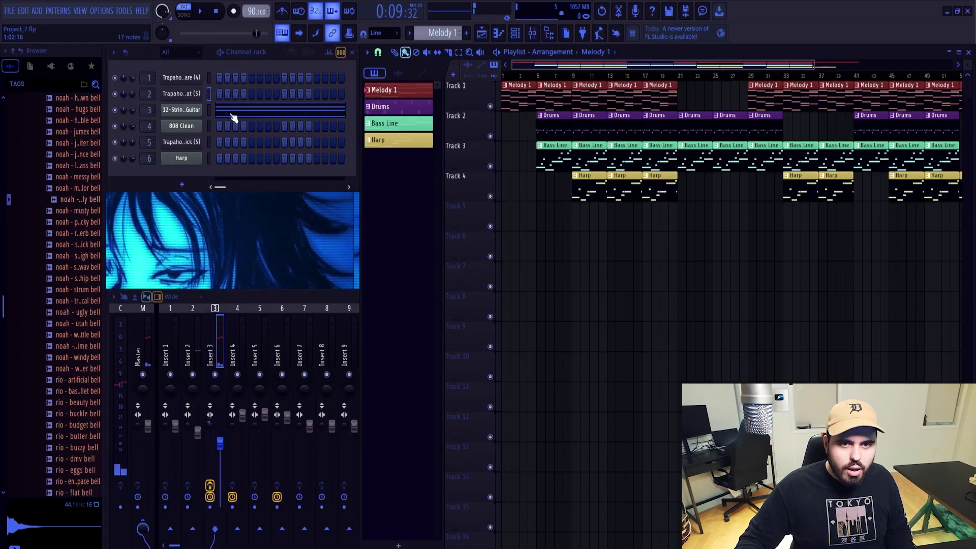
Apply a slight strum to all of the 12-String Guitar chords in the Melody 1 piano roll
left_click(233, 117)
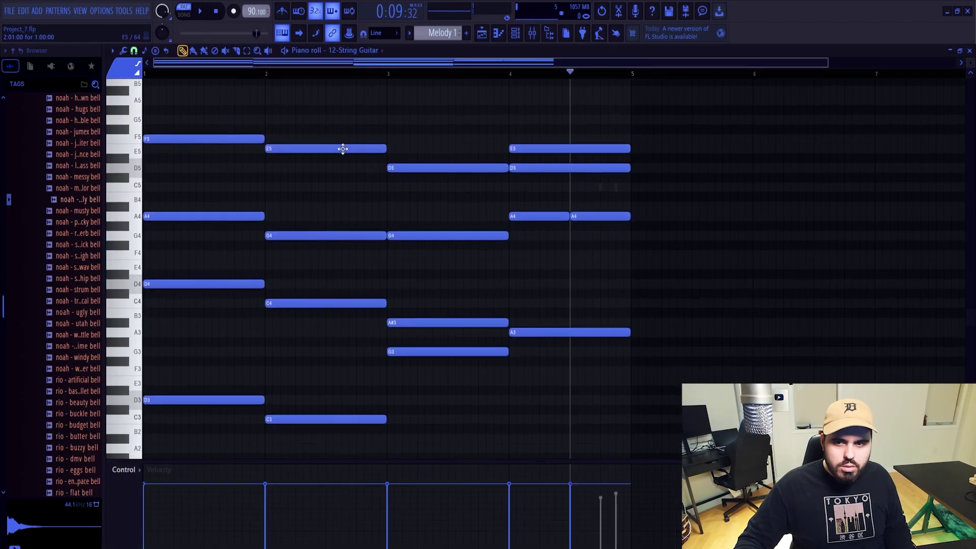
scroll(508, 191, "up", 3)
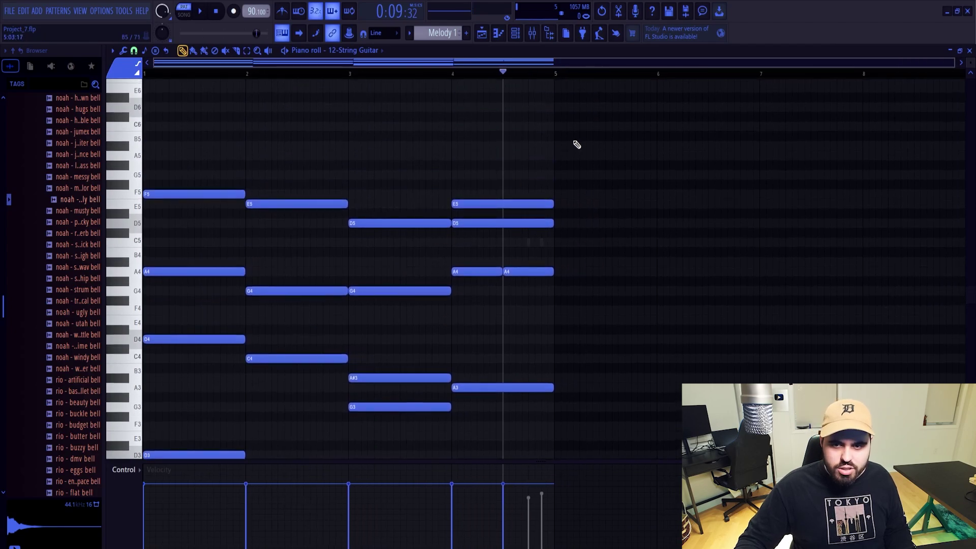
left_click_drag(577, 137, 136, 470)
scroll(274, 246, "up", 4)
key("ctrl+d")
scroll(301, 222, "up", 3)
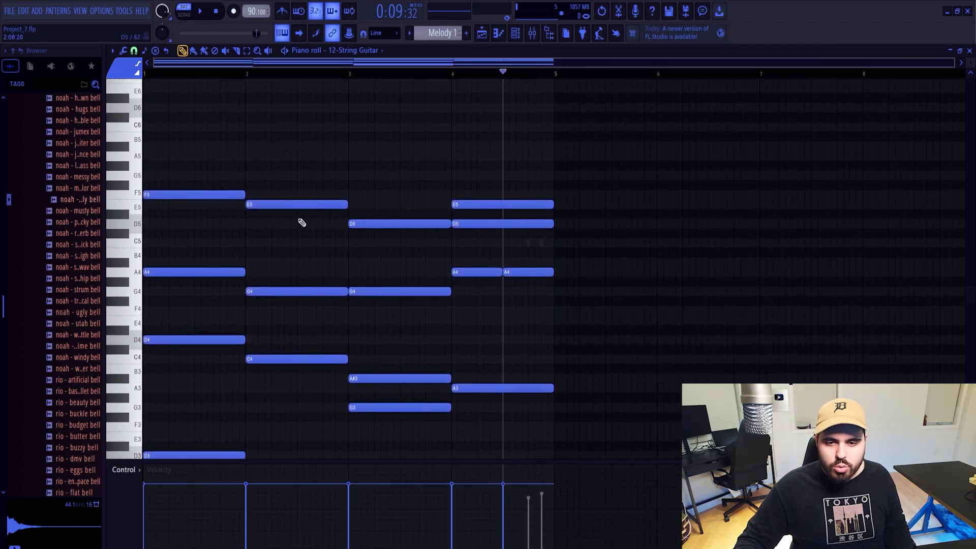
key("alt+s")
left_click_drag(477, 227, 376, 121)
left_click(449, 217)
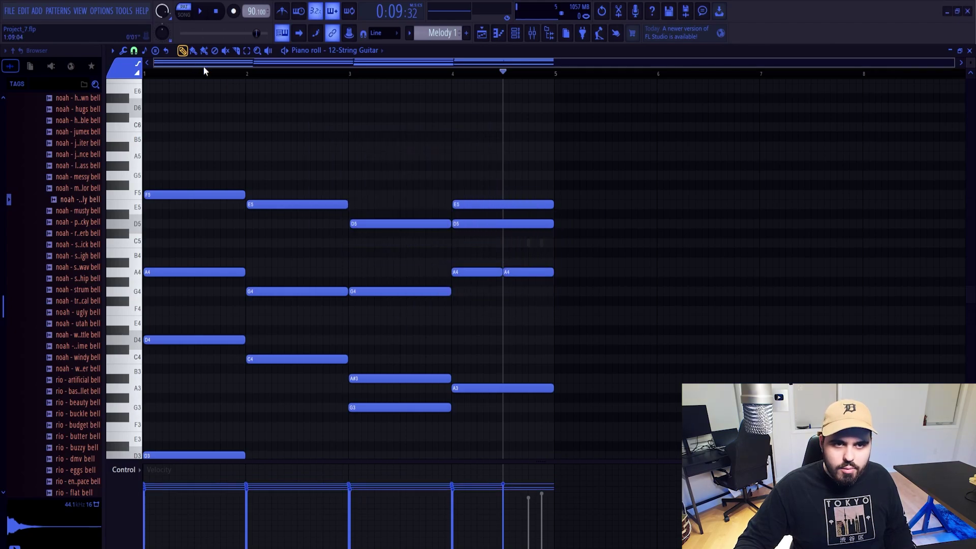
Randomize the velocities of the strummed 12-String Guitar notes by a small amount and play the melody
key("space")
key("alt+r")
left_click_drag(469, 326, 470, 333)
left_click(542, 385)
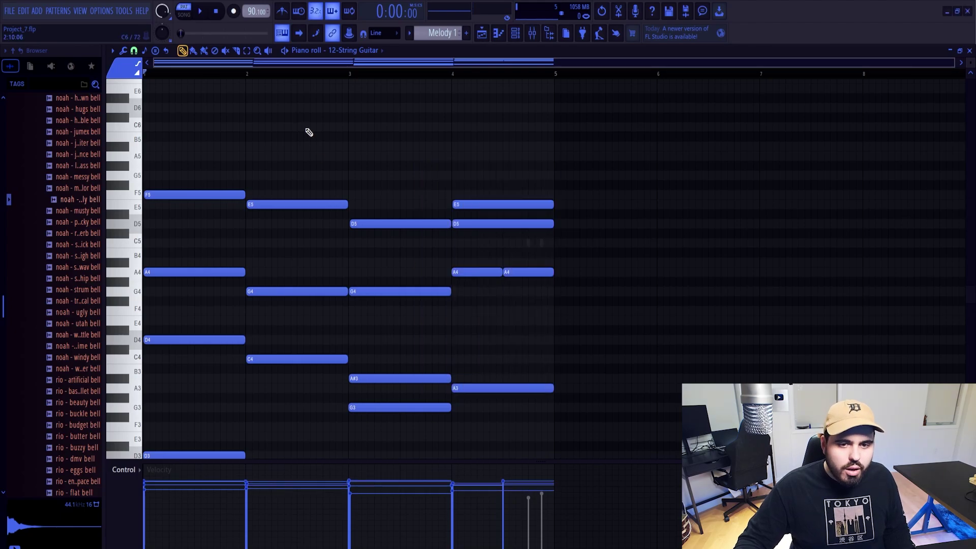
key("ctrl+a")
key("ctrl+d")
key("space")
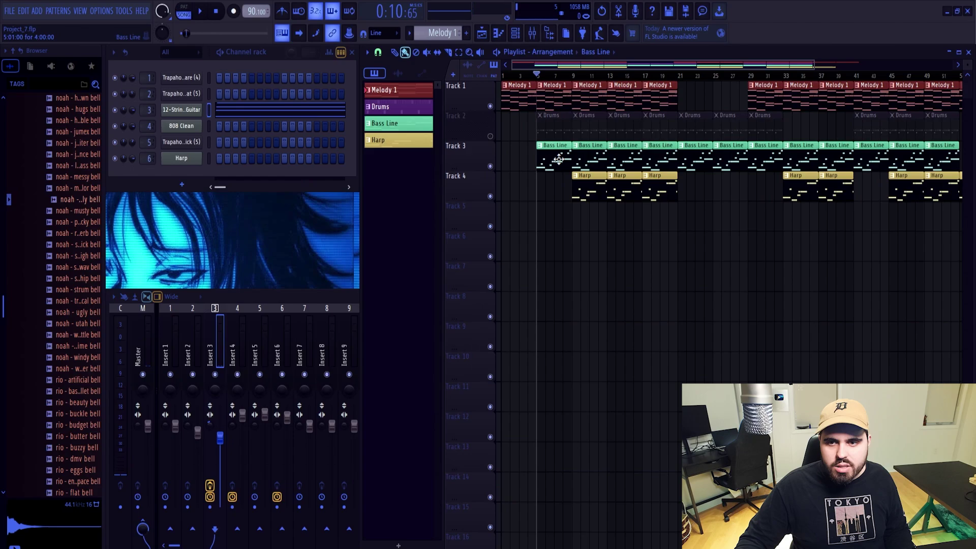
Switch to the Bass Line pattern, play the 808 with the guitar melody, and inspect the 808 Clean instrument in FLEX
left_click(559, 159)
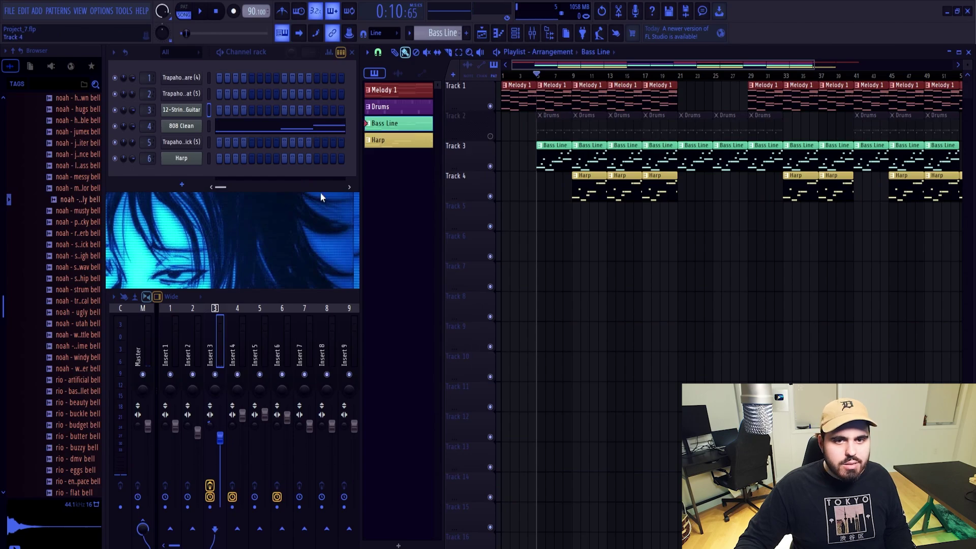
left_click(300, 130)
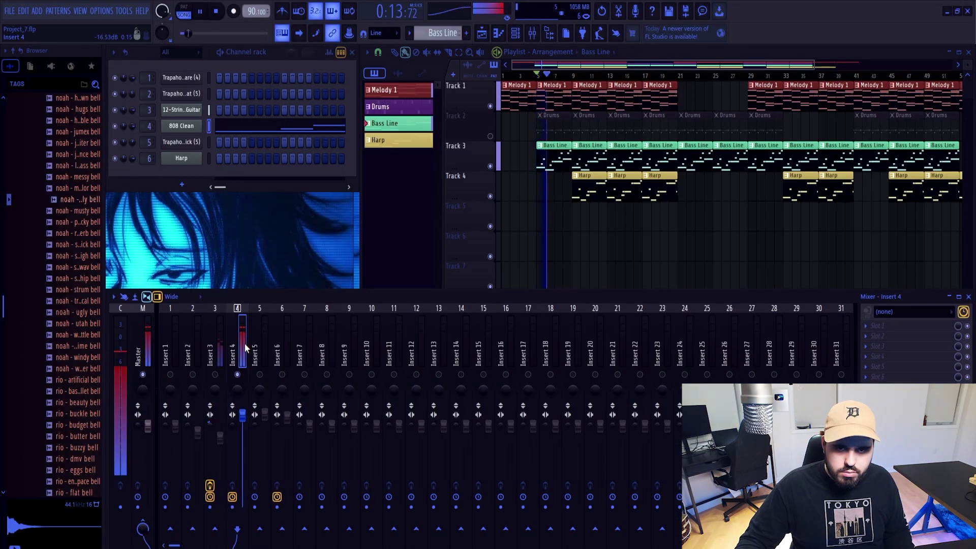
key("space")
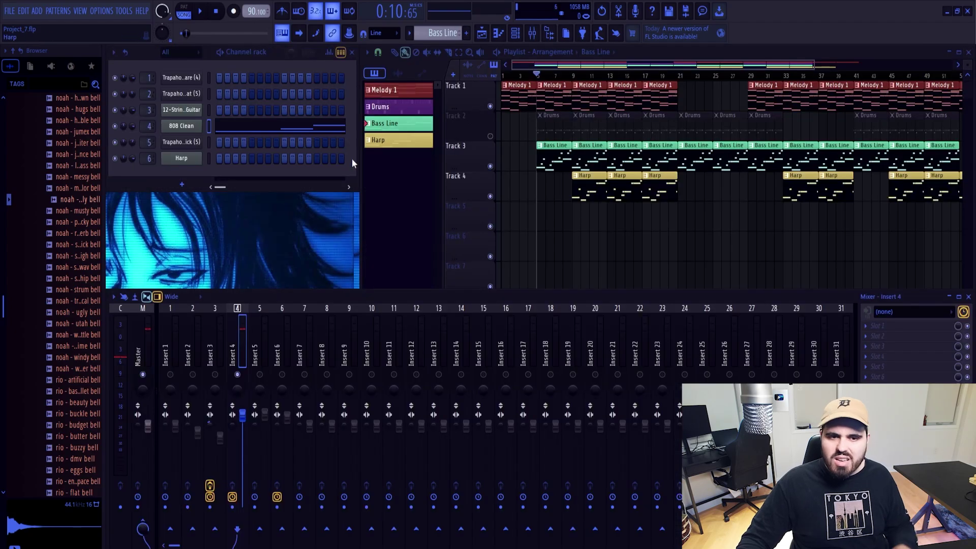
left_click(197, 143)
left_click(182, 126)
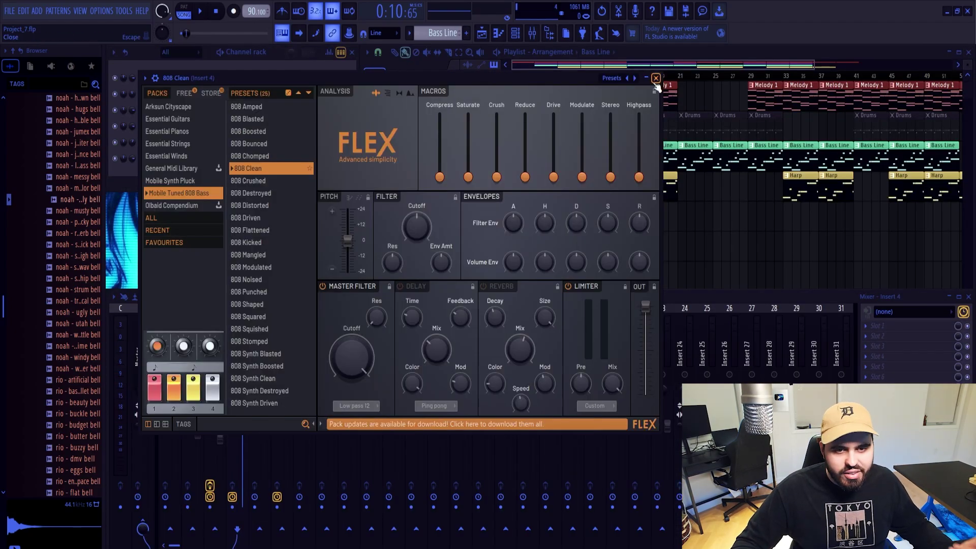
left_click(656, 78)
Add Fruity Parametric EQ 2 to mixer insert 4, examine the bass spectrum during playback, and close the equalizer
key("space")
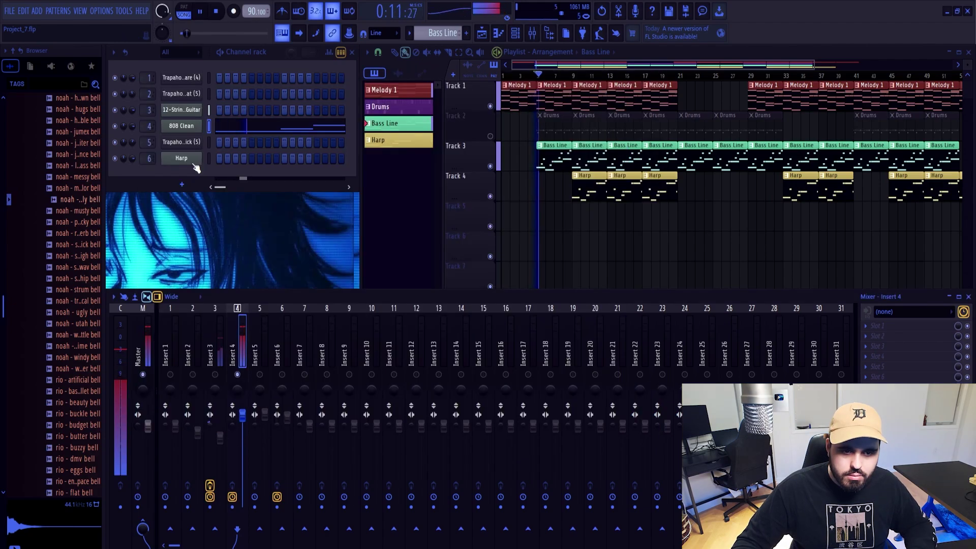
left_click(883, 325)
left_click(732, 285)
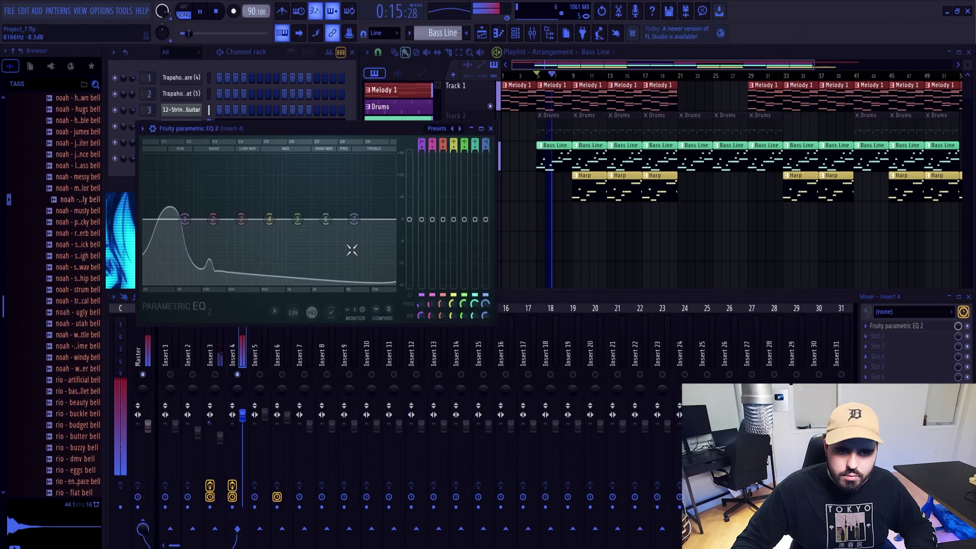
key("space")
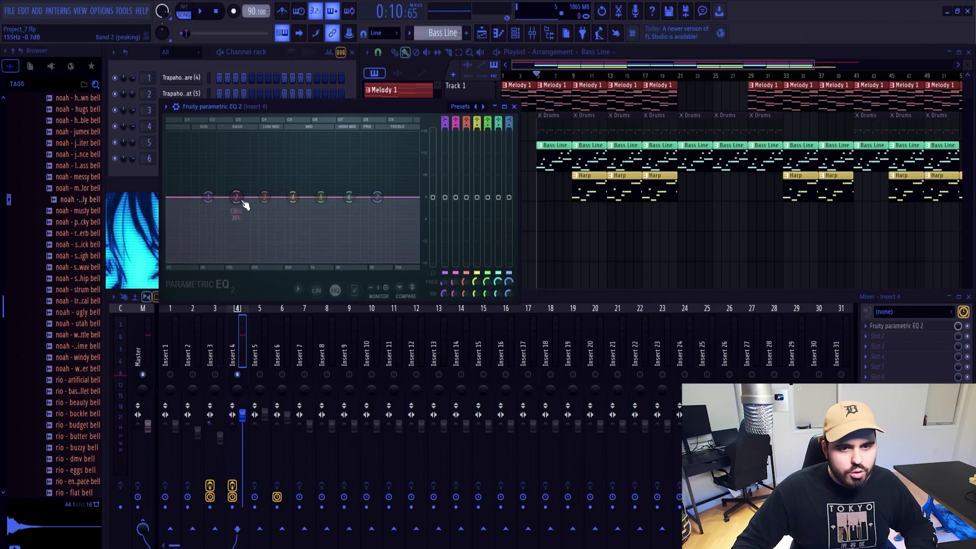
key("space")
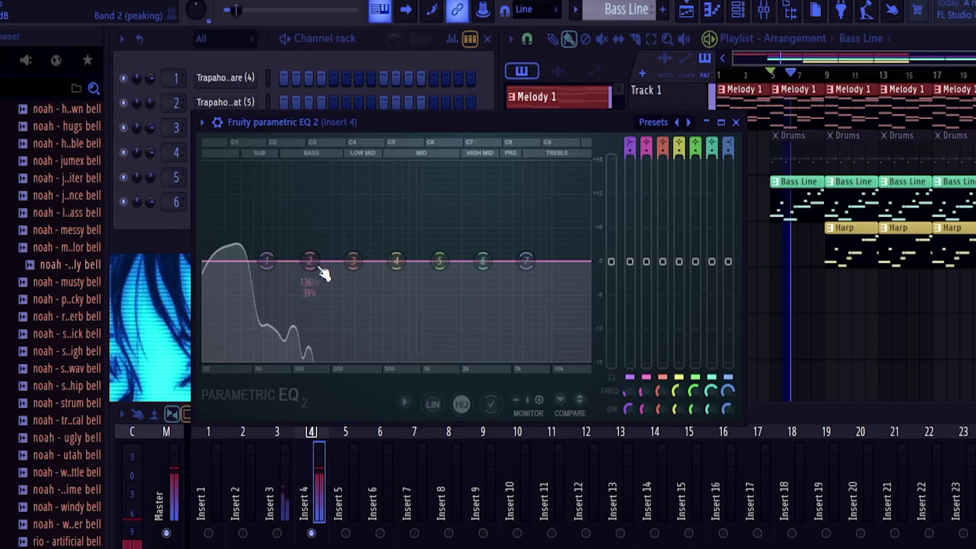
key("space")
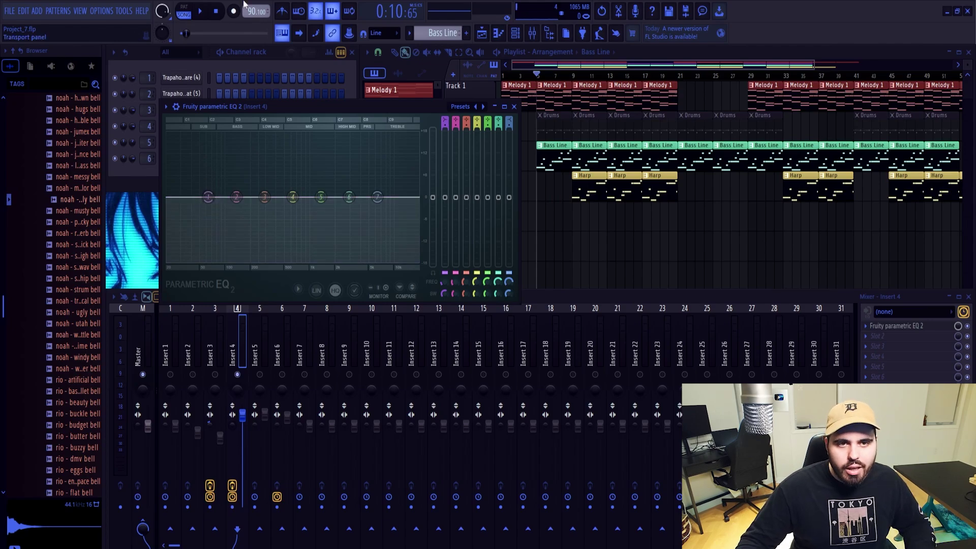
key("space")
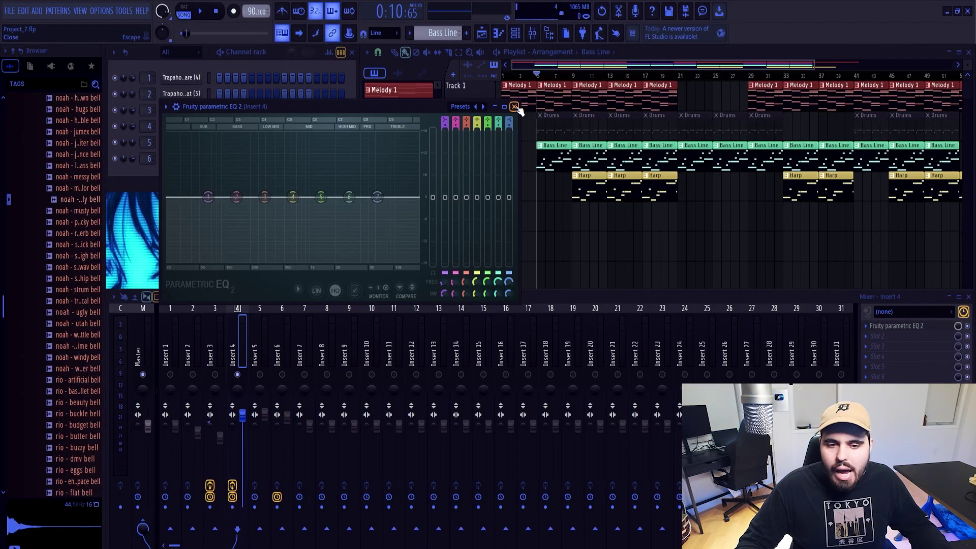
left_click(515, 107)
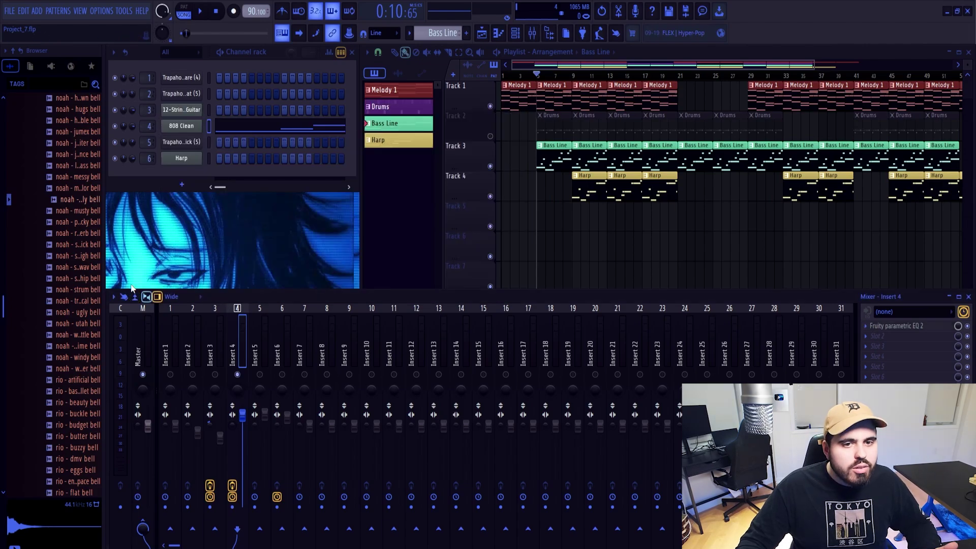
Add the Bass - Gremlin sample from the Korossive one-shot kit as a channel below 808 Clean and transfer the 808 notes to it
scroll(55, 229, "up", 5)
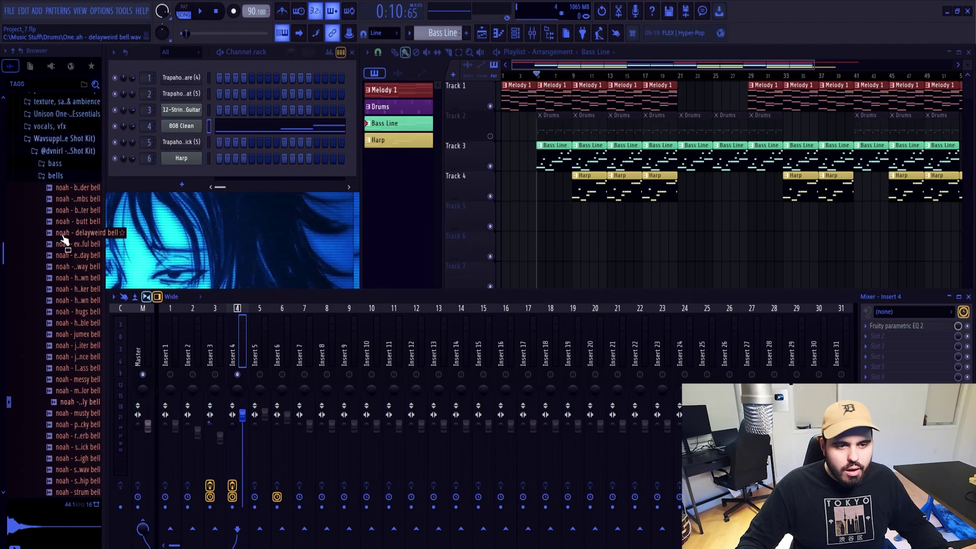
left_click(50, 273)
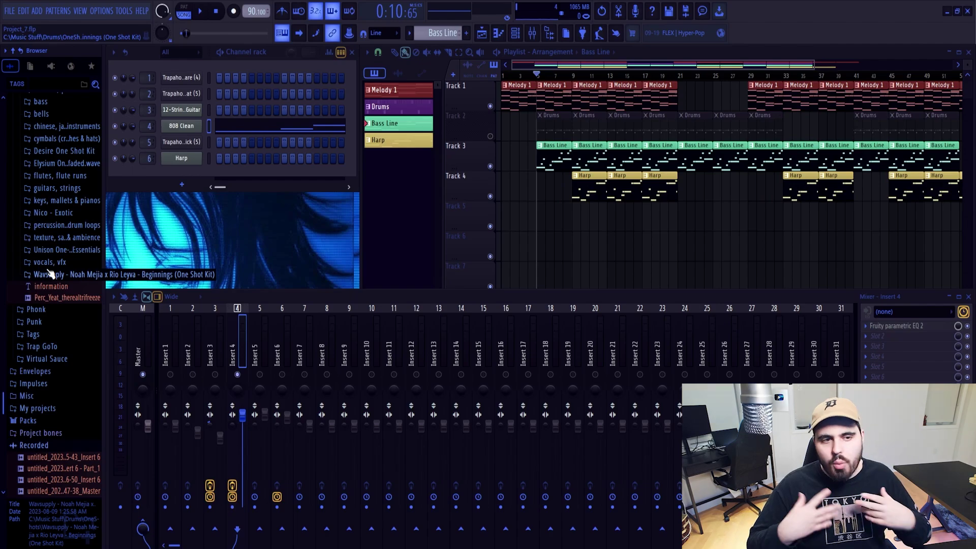
scroll(50, 274, "up", 4)
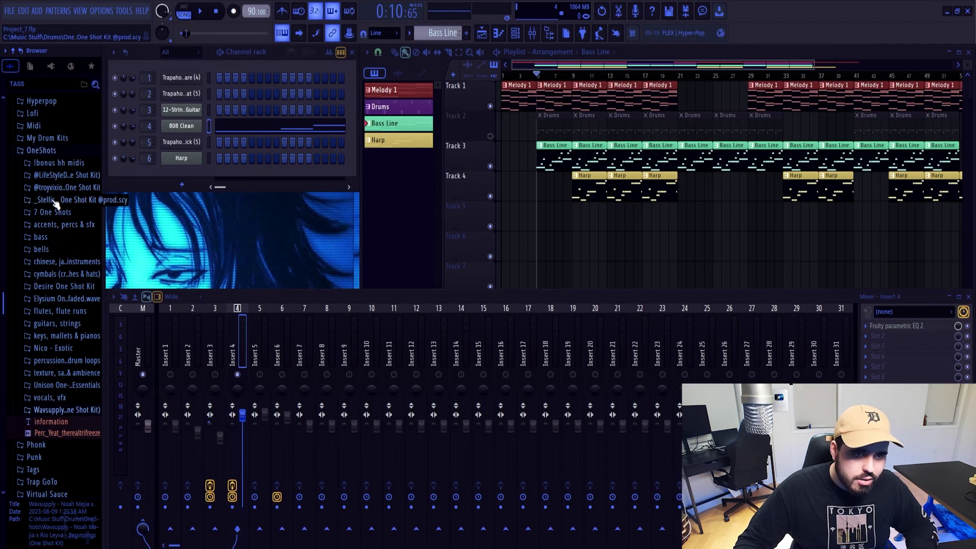
left_click(59, 232)
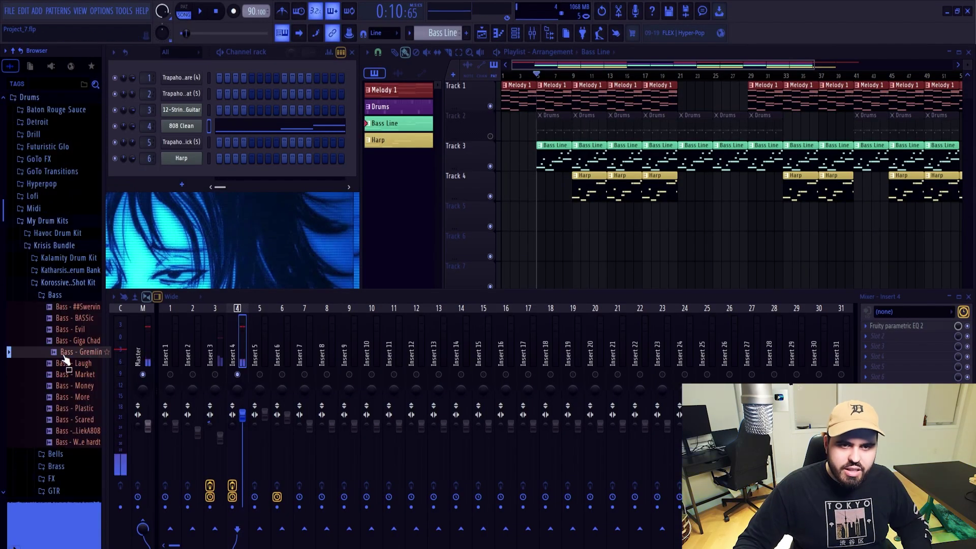
left_click_drag(79, 352, 189, 142)
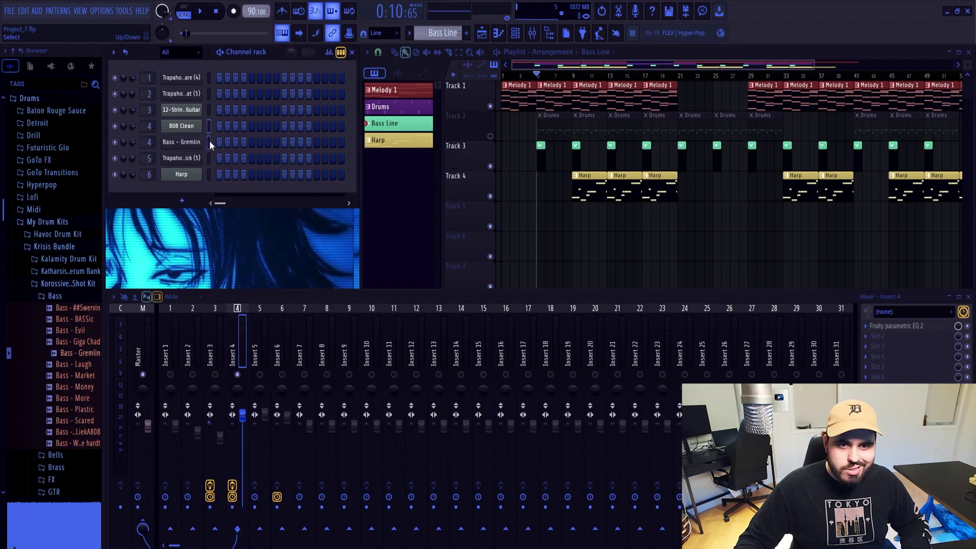
Enable the Bass - Gremlin volume envelope with hold at maximum and delay, attack, decay, sustain and release at minimum
left_click(182, 142)
left_click(212, 189)
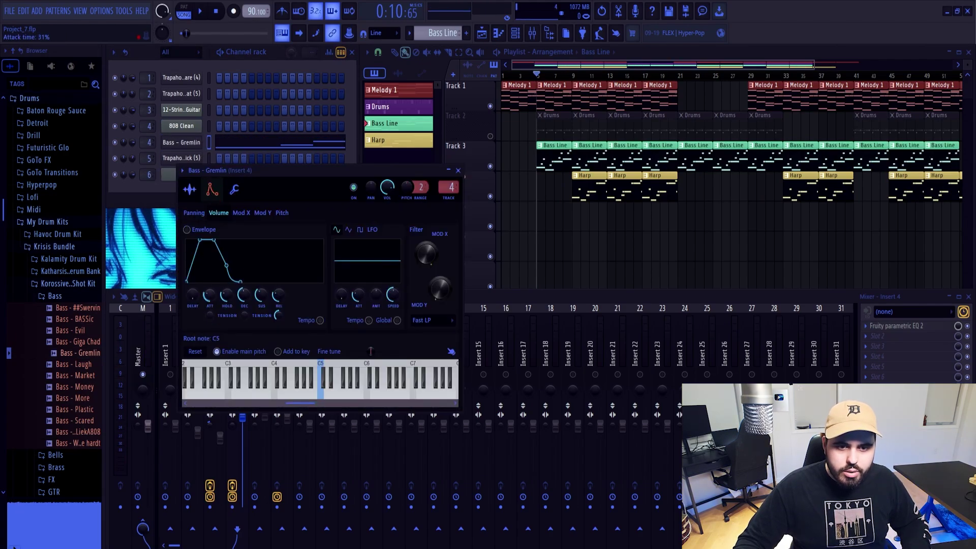
left_click_drag(209, 296, 279, 308)
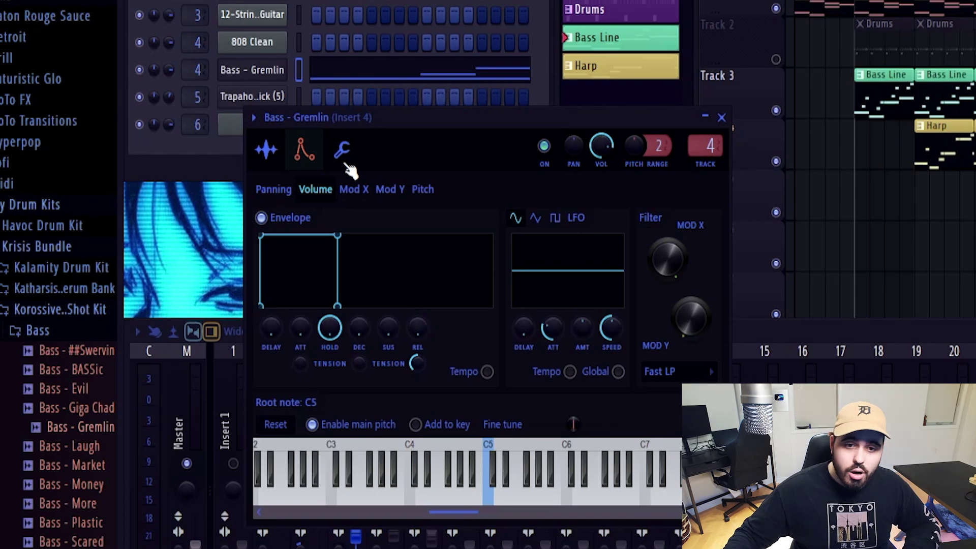
Turn on Porta and Mono for Bass - Gremlin, set the portamento time to 0:03, and close its settings
left_click(343, 153)
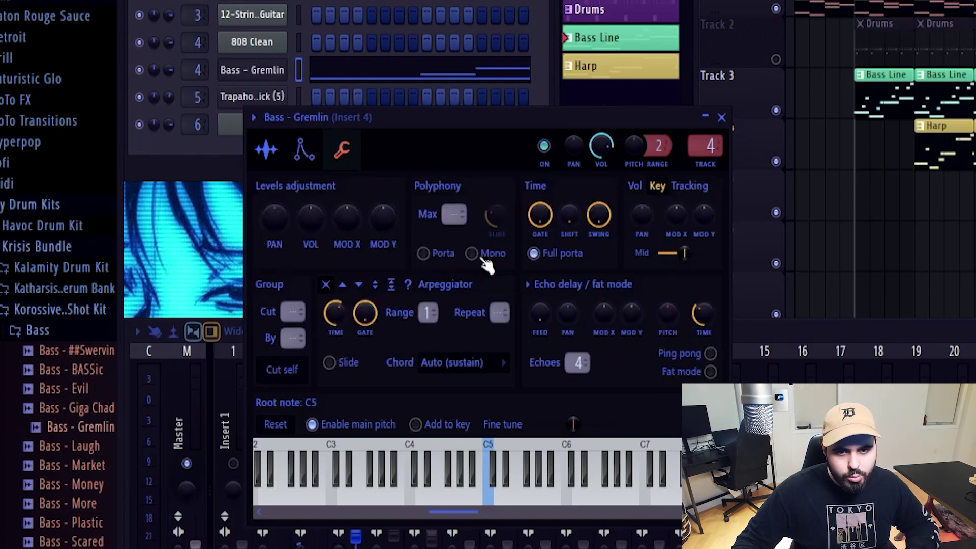
left_click(424, 254)
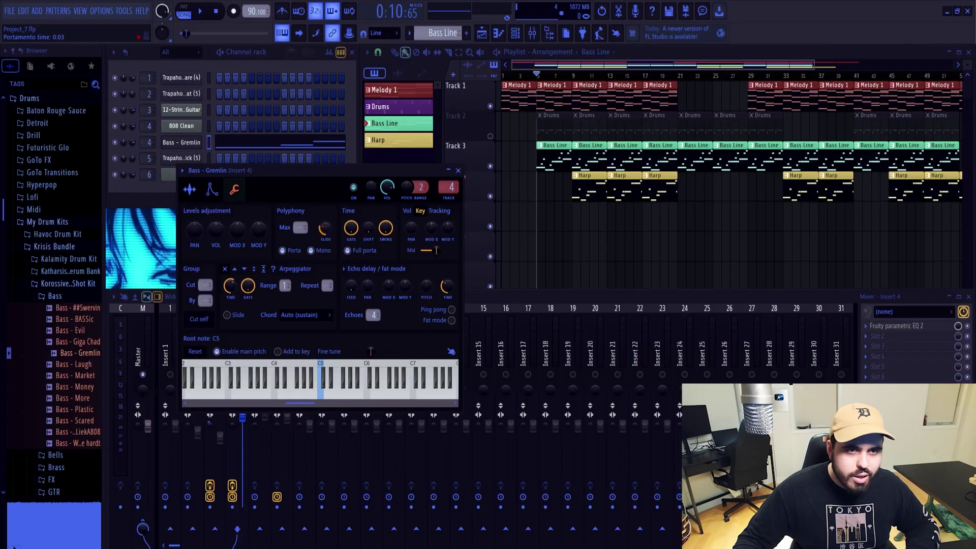
left_click(458, 170)
Audition the Bass - Gremlin notes, drop bar 3's high D5 to D4, and place it just ahead of the A#4
key("F7")
key("space")
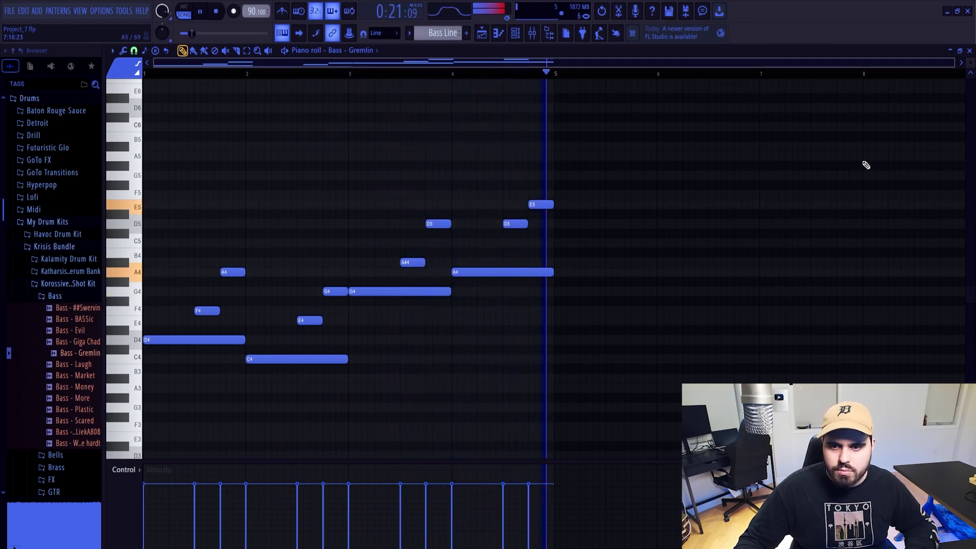
key("space")
left_click_drag(386, 279, 409, 339)
left_click_drag(413, 263, 438, 262)
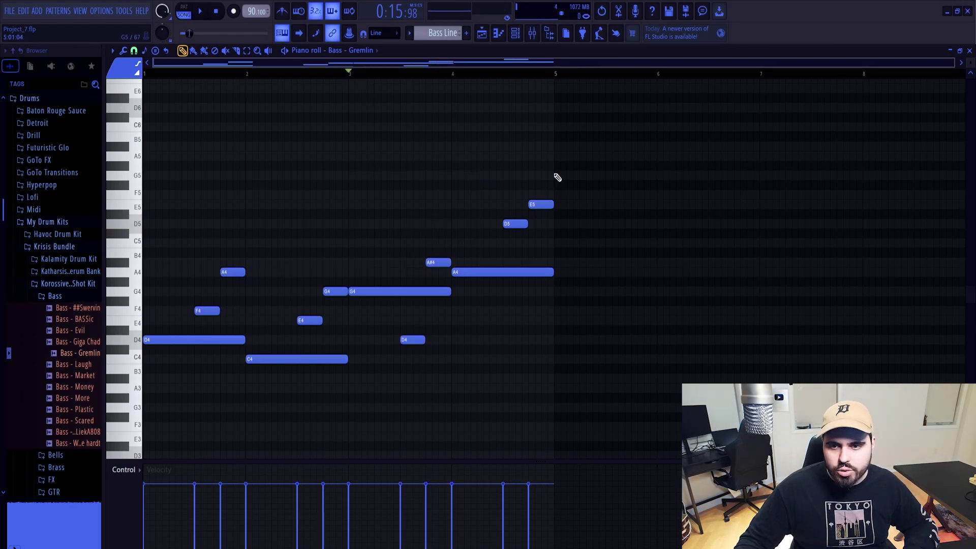
Lower the last bass note in bar 4 by one octave to E4, move it one note length earlier, and play the line
key("ctrl+Down")
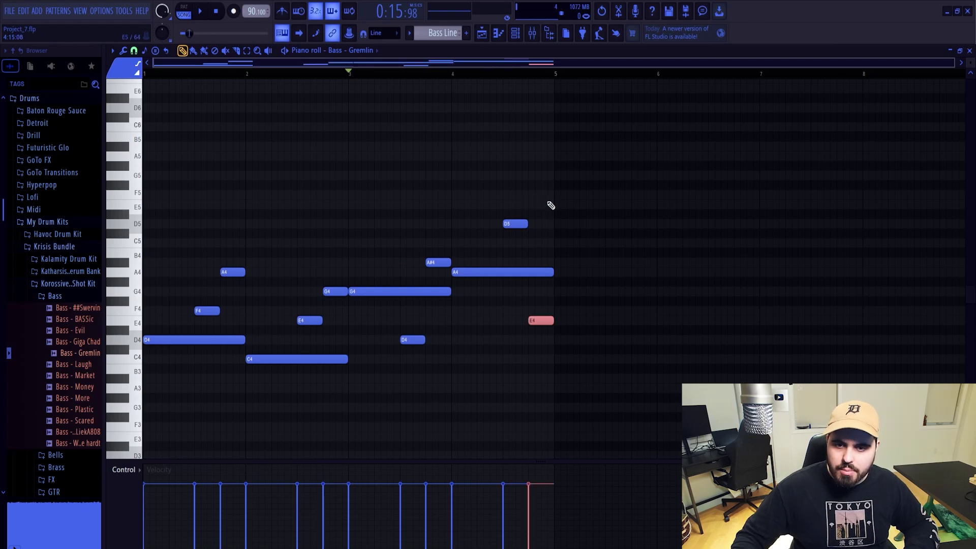
left_click_drag(541, 320, 515, 320)
key("space")
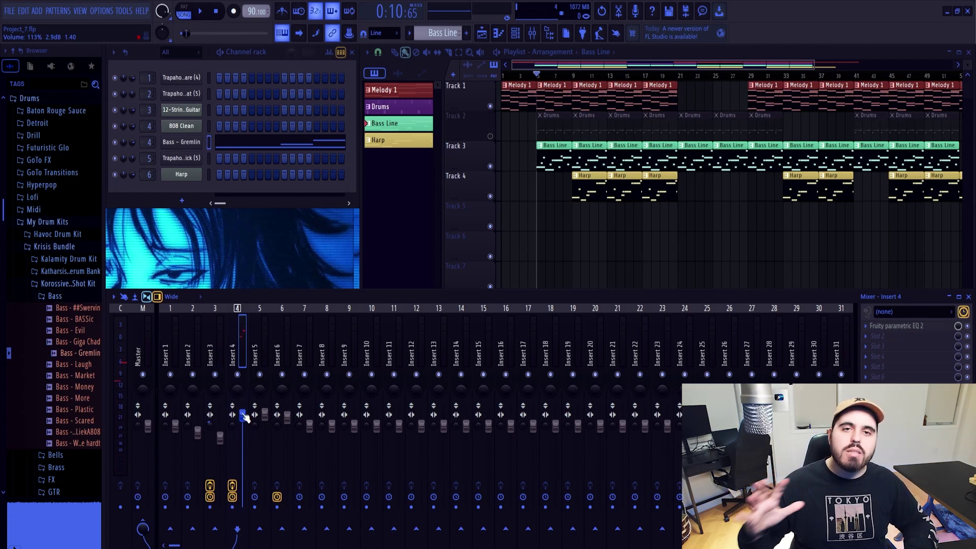
Lower the volume of mixer insert 4 to 93% (-1.5 dB) and play the bass with the melody
left_click_drag(244, 417, 243, 430)
key("space")
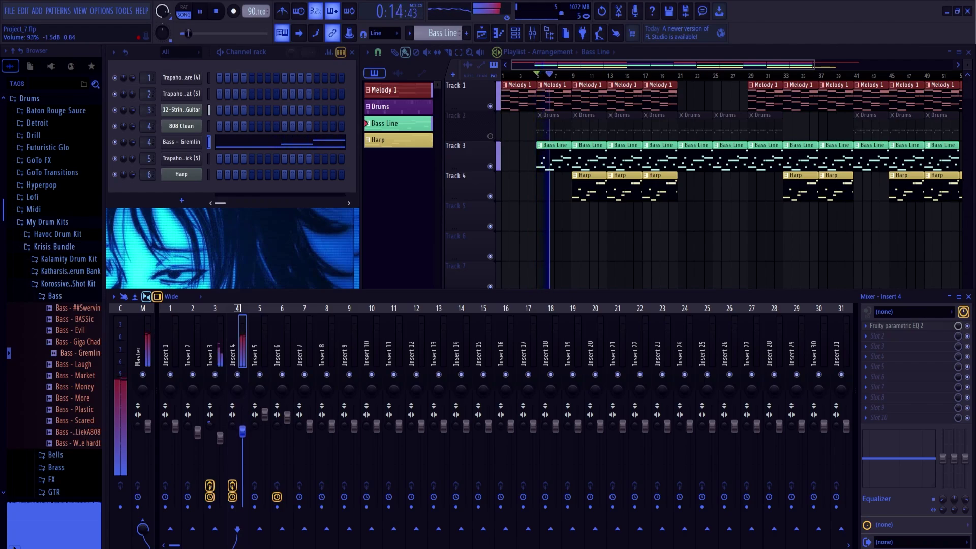
In the Harp pattern, shorten bar 2's E4, turn the overlapping G4 into a shorter F4, raise bar 4's last G4 to A4, and play it
left_click(364, 264)
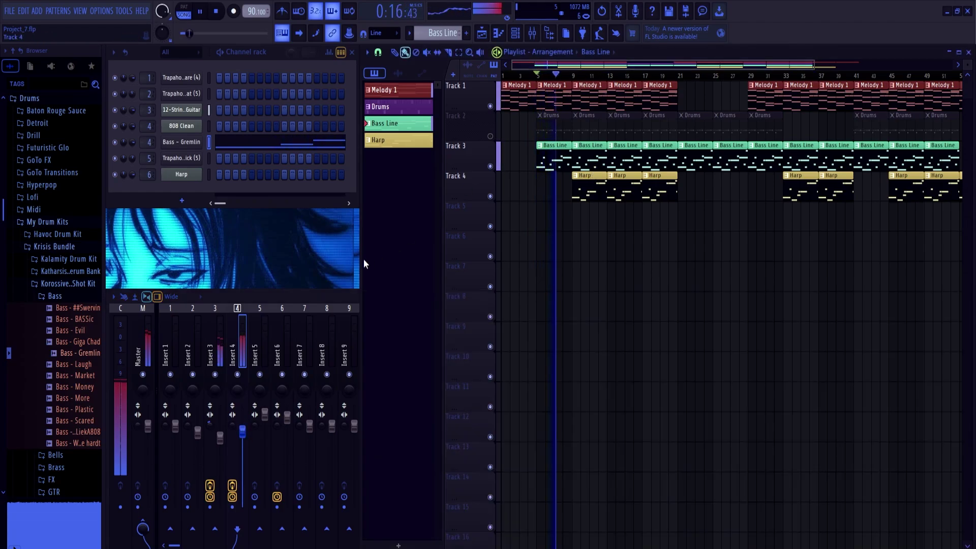
key("F7")
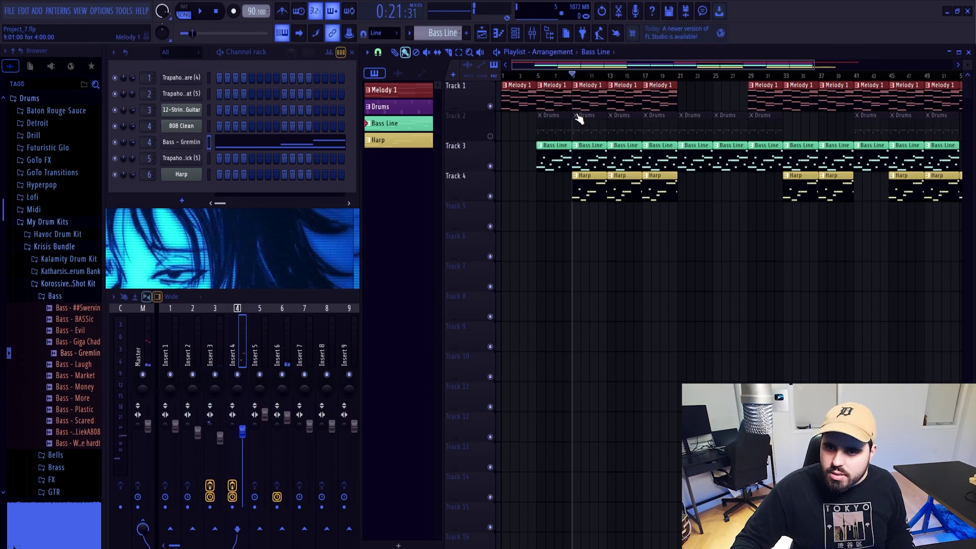
double_click(575, 191)
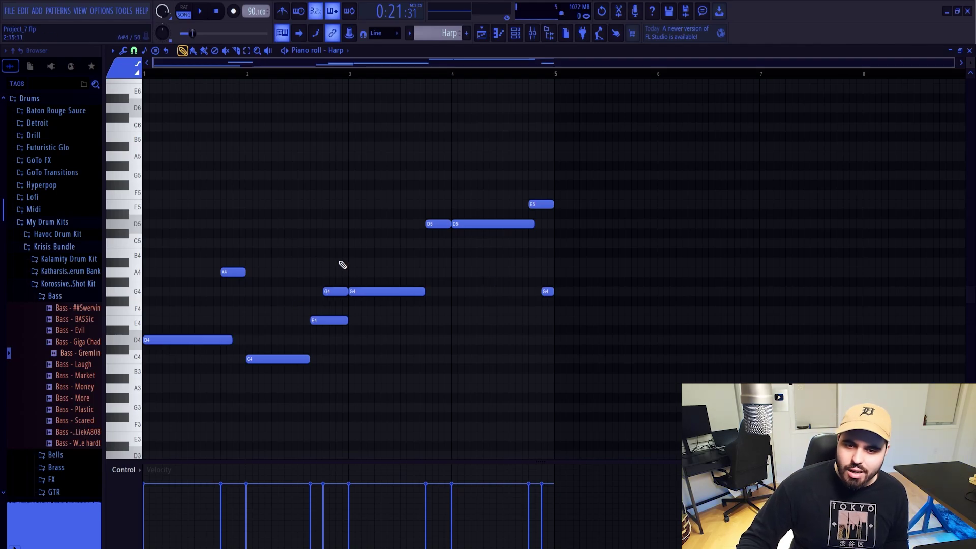
left_click_drag(338, 260, 313, 348)
left_click_drag(554, 168, 556, 305)
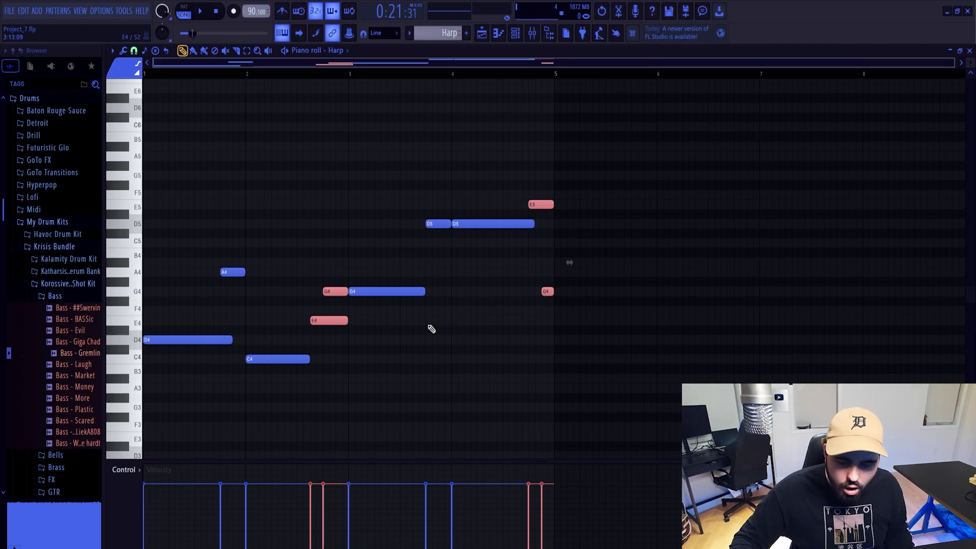
left_click_drag(347, 319, 359, 318)
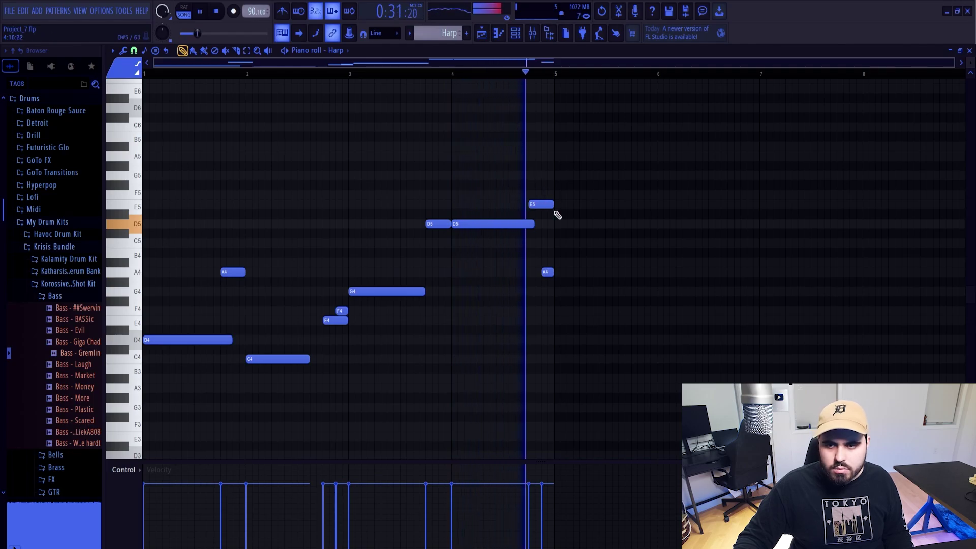
key("space")
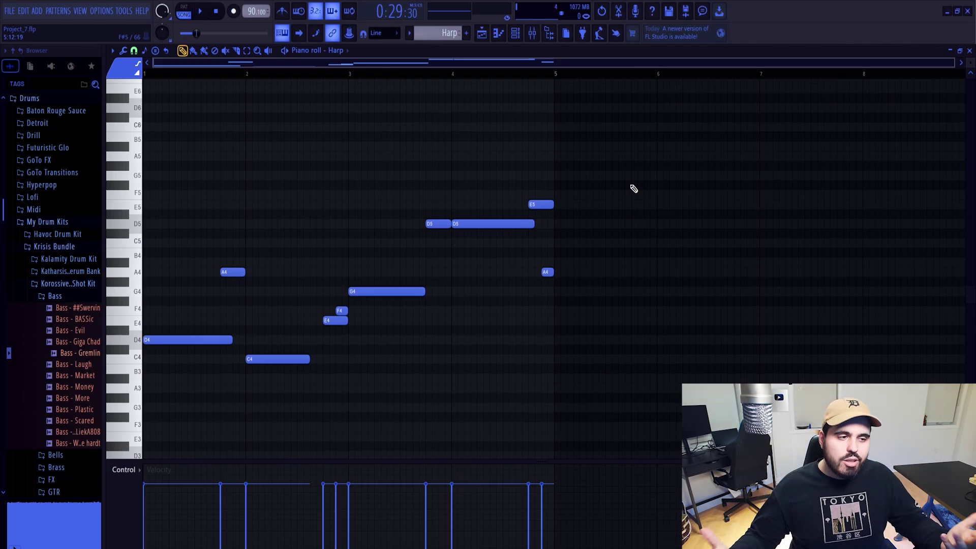
Set the playlist loop to bars 9 to 12 and play the section
key("F7")
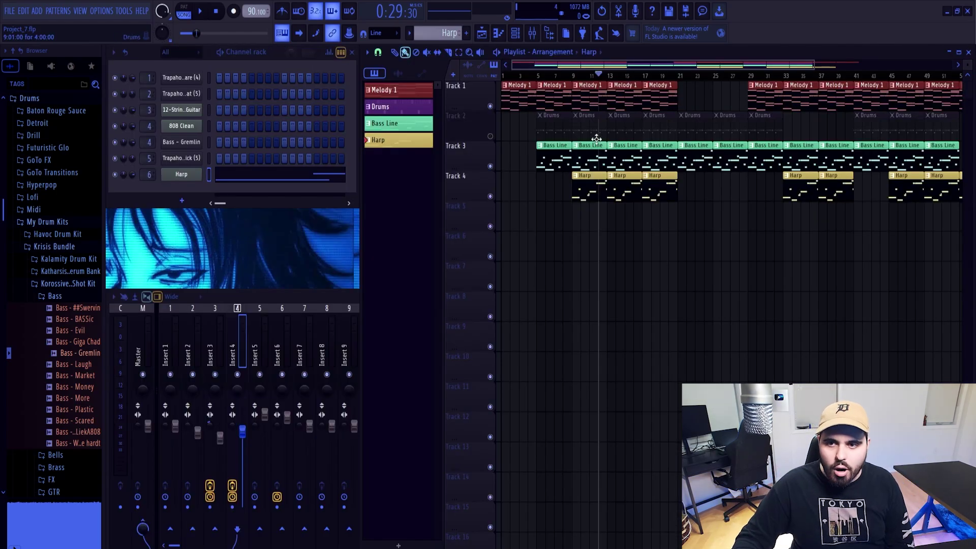
left_click_drag(548, 77, 610, 76)
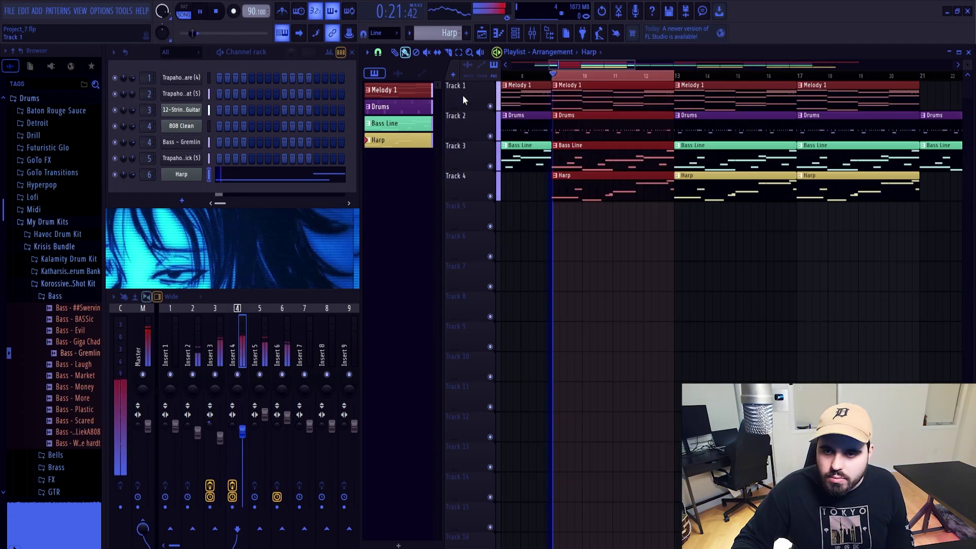
key("space")
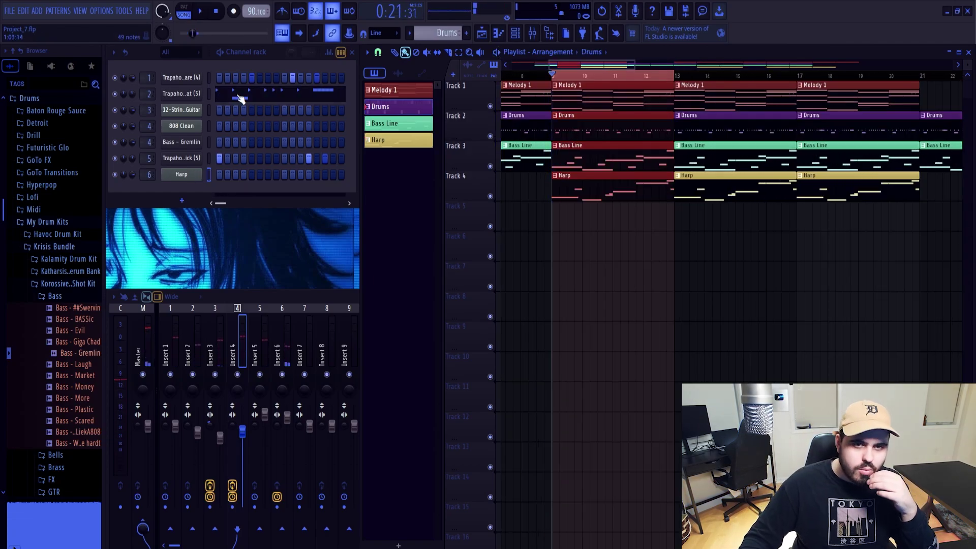
Examine the Trapaholic Hihat notes in the Drums pattern while playing the loop
left_click(227, 98)
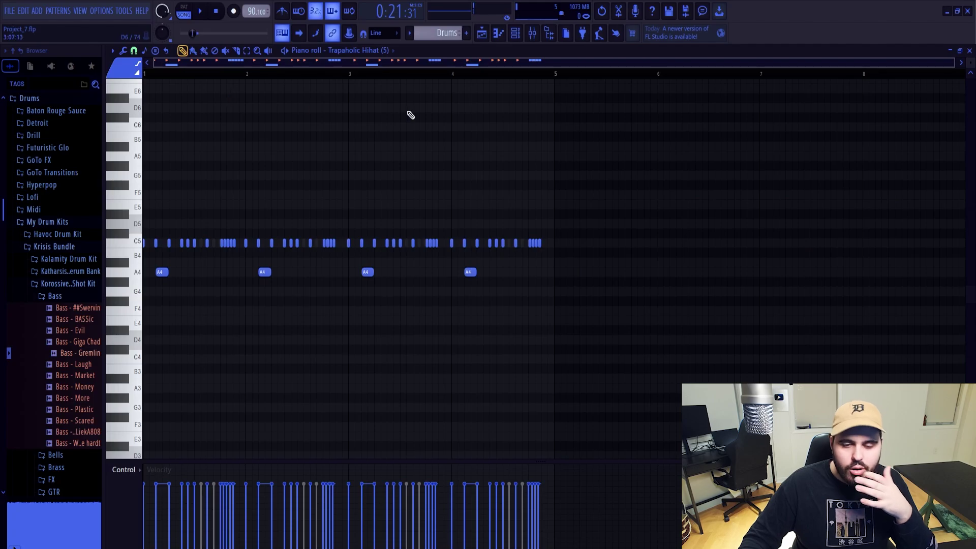
key("space")
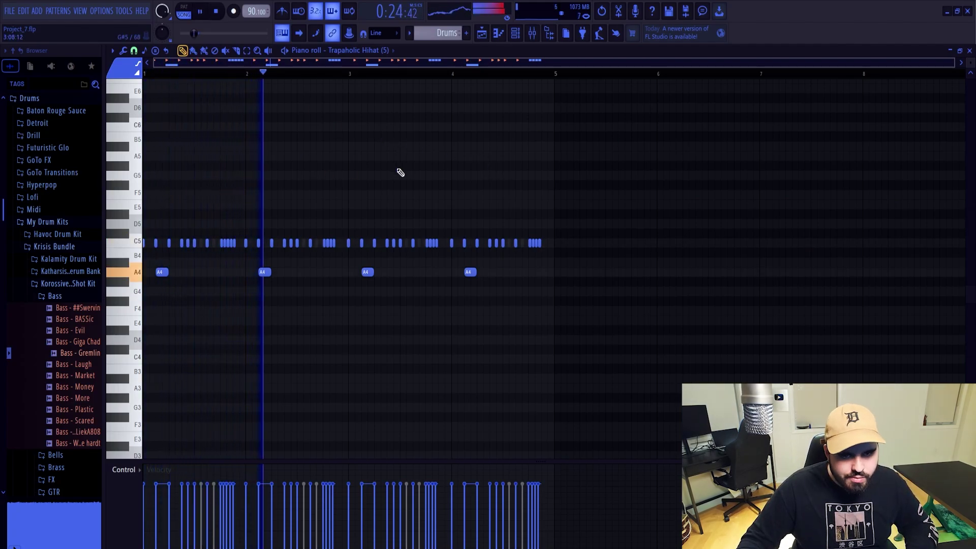
key("space")
key("F7")
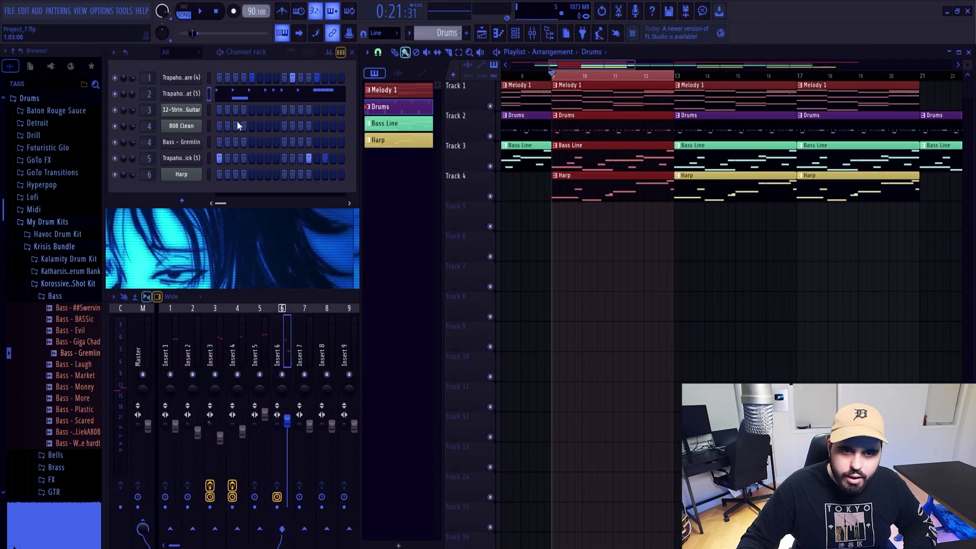
Open the Trapaholic Kick channel settings, audition the sample, and close them
left_click(184, 160)
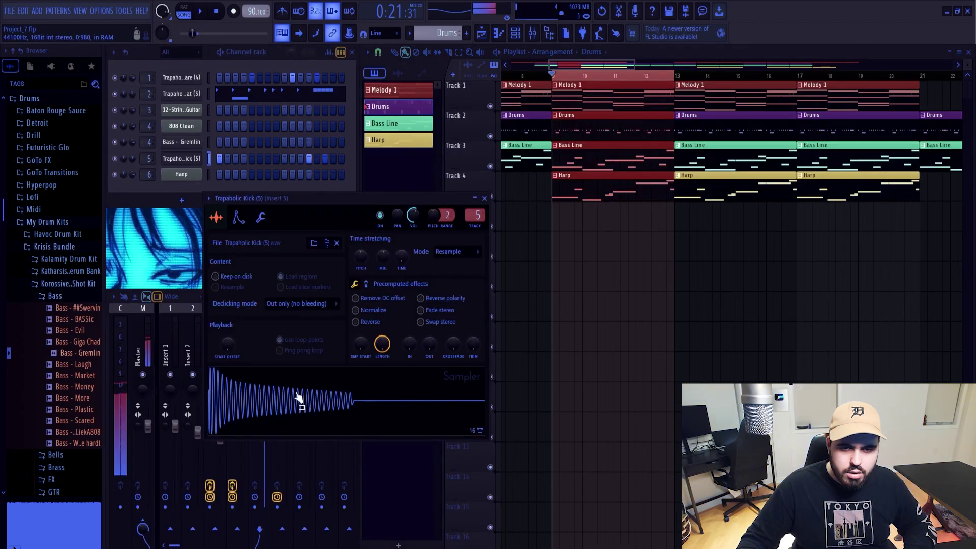
left_click(338, 407)
key("Escape")
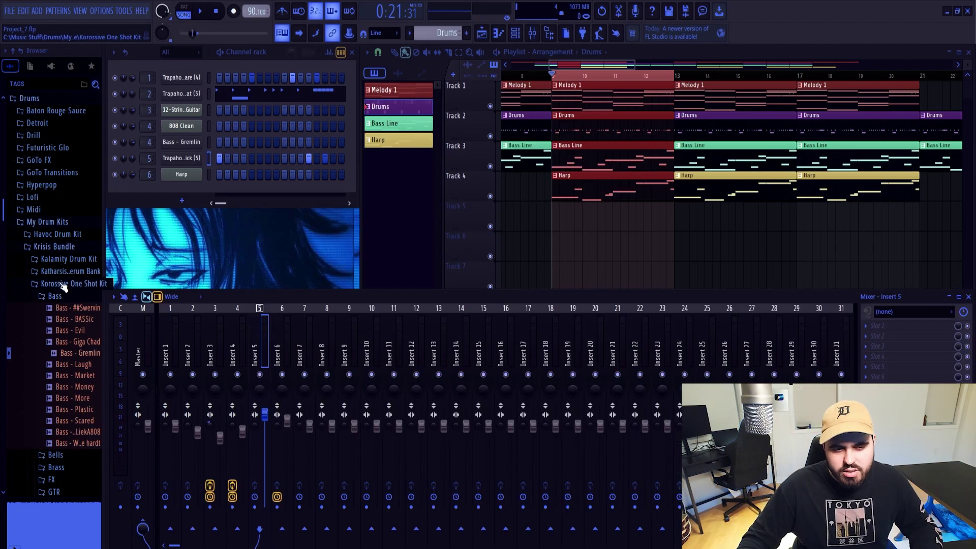
Replace the Trapaholic Kick sample with Kick - Deep from the Kalamity Drum Kit and play its notes in the loop
left_click(64, 259)
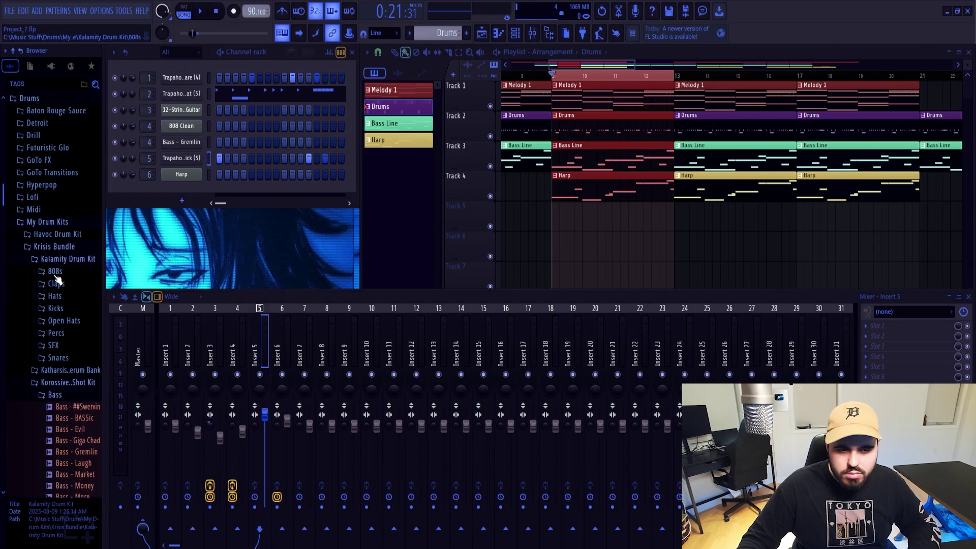
left_click(56, 308)
left_click(65, 323)
key("F7")
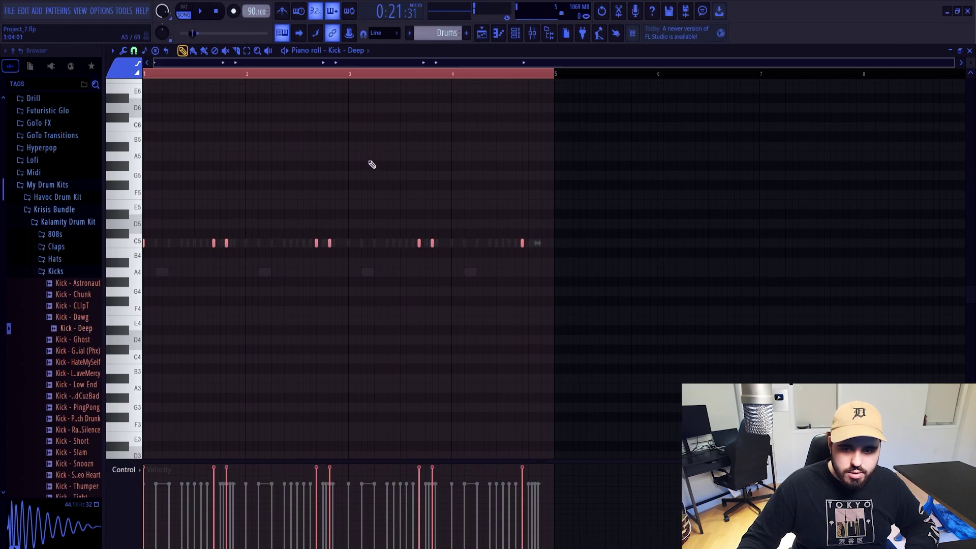
key("space")
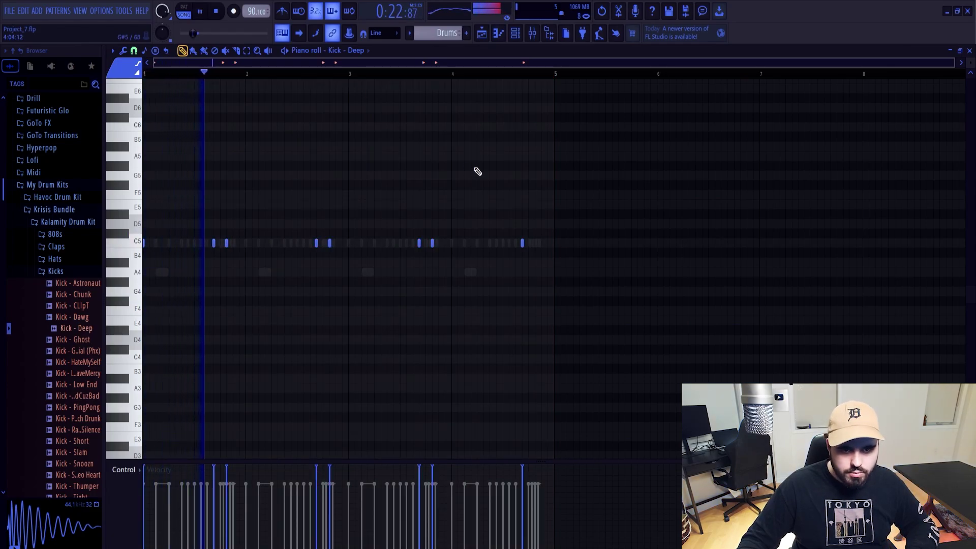
key("space")
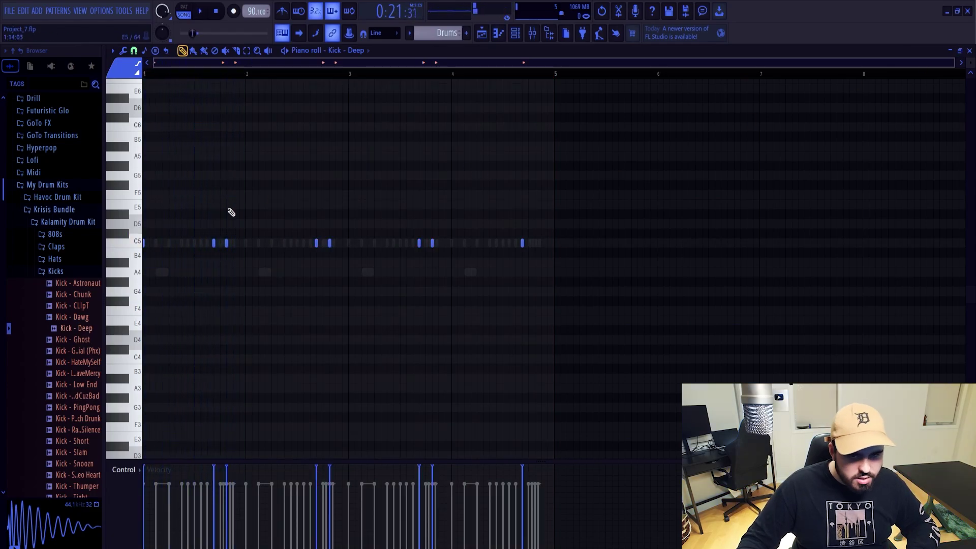
Move the second kick of each pair in bars 1 and 2 one step earlier, and replace the kicks of bars 3 and 4 with a copy
left_click_drag(226, 244, 220, 244)
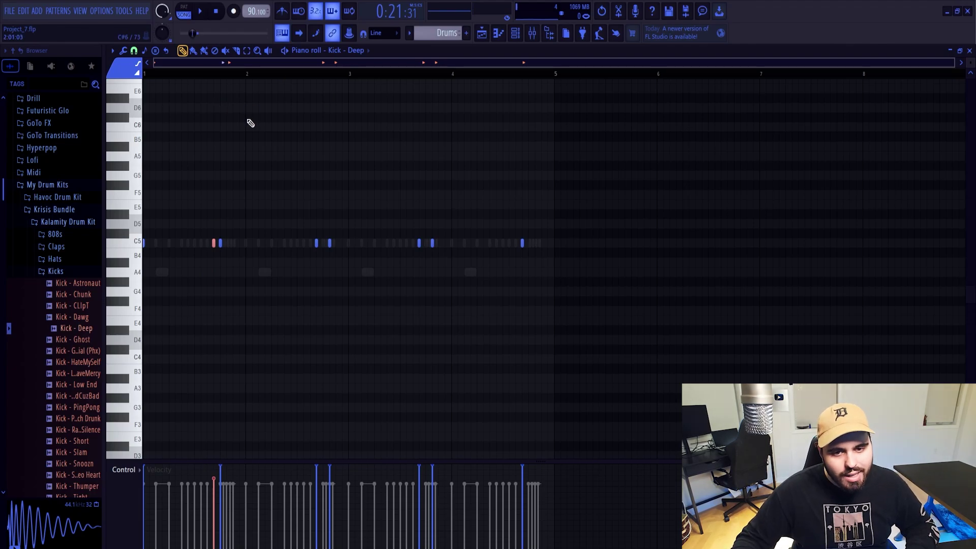
left_click(323, 245)
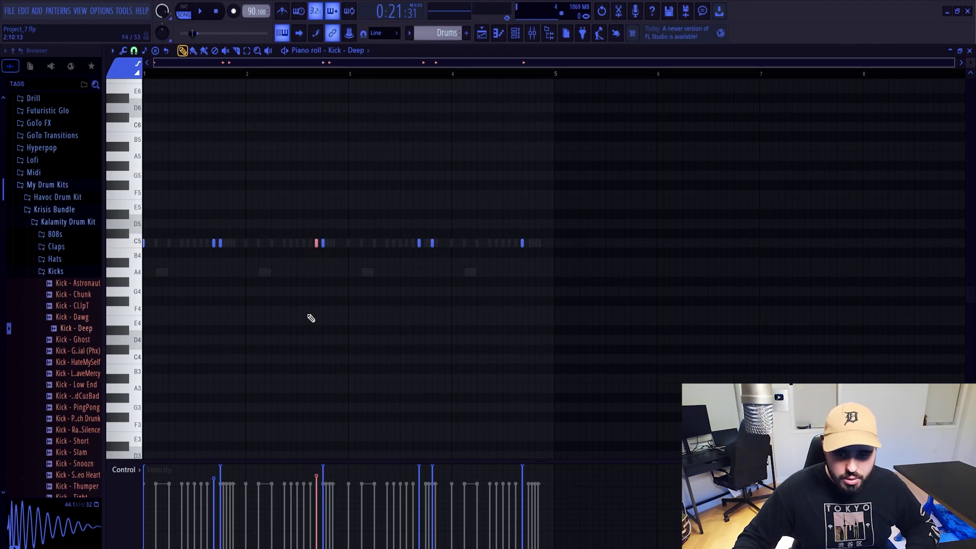
right_click(419, 243)
right_click(432, 243)
right_click(523, 243)
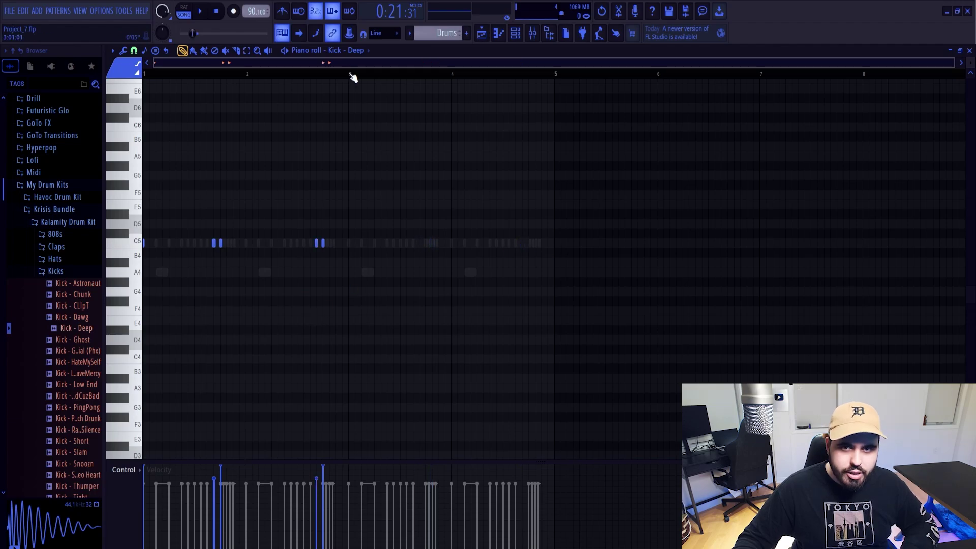
key("ctrl+a")
key("ctrl+b")
Rework the kick pairs into single hits, with an extra mid-bar hit in bars 2 and 4, and play the loop
left_click(526, 243)
left_click(483, 243)
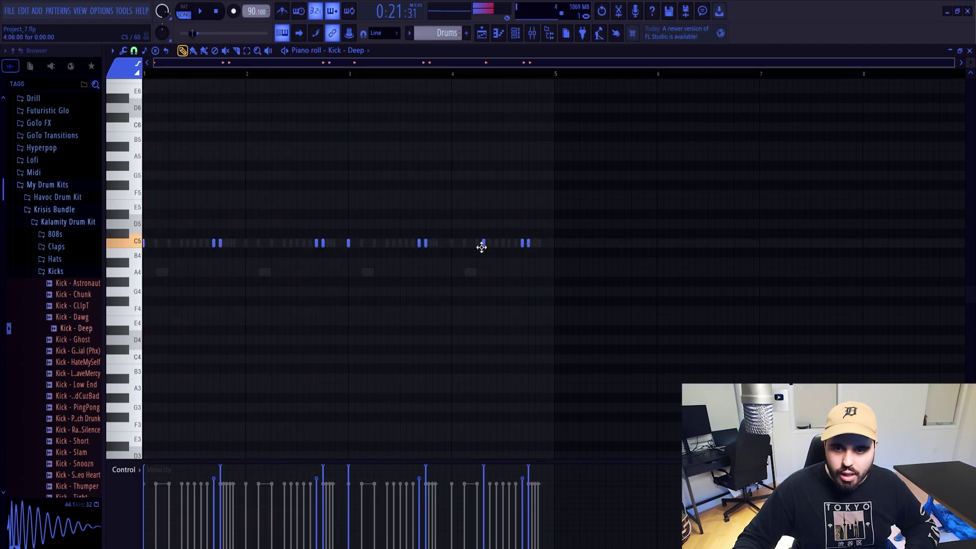
left_click_drag(481, 246, 476, 246)
scroll(551, 168, "up", 1)
key("space")
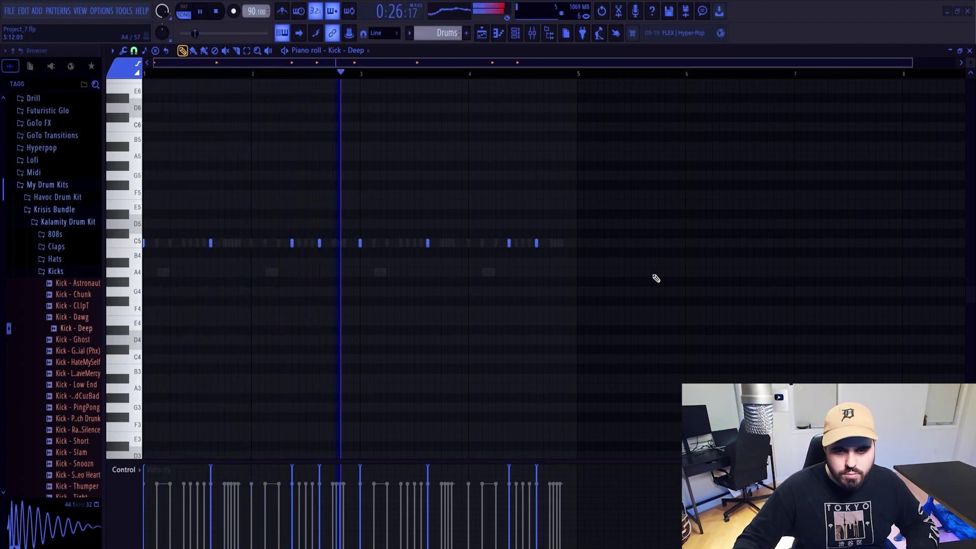
key("F7")
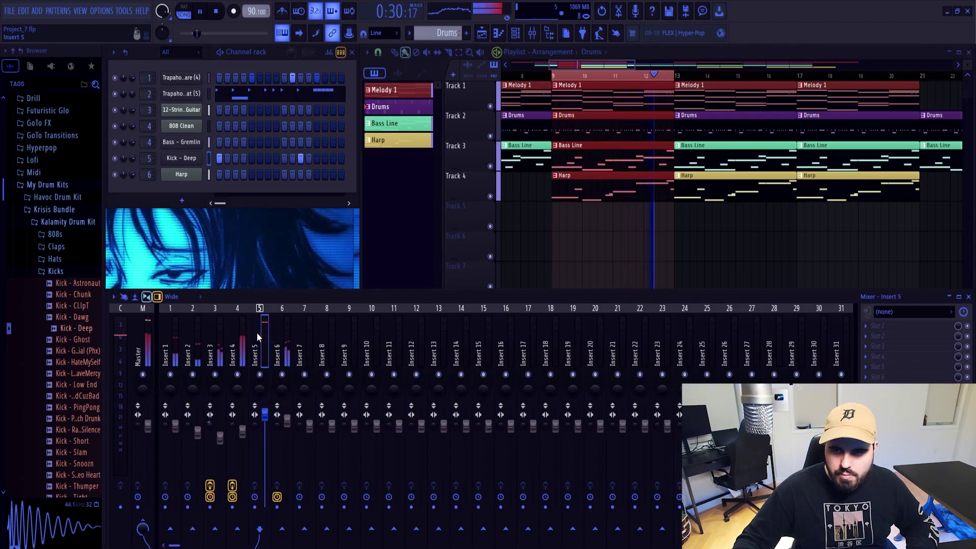
key("space")
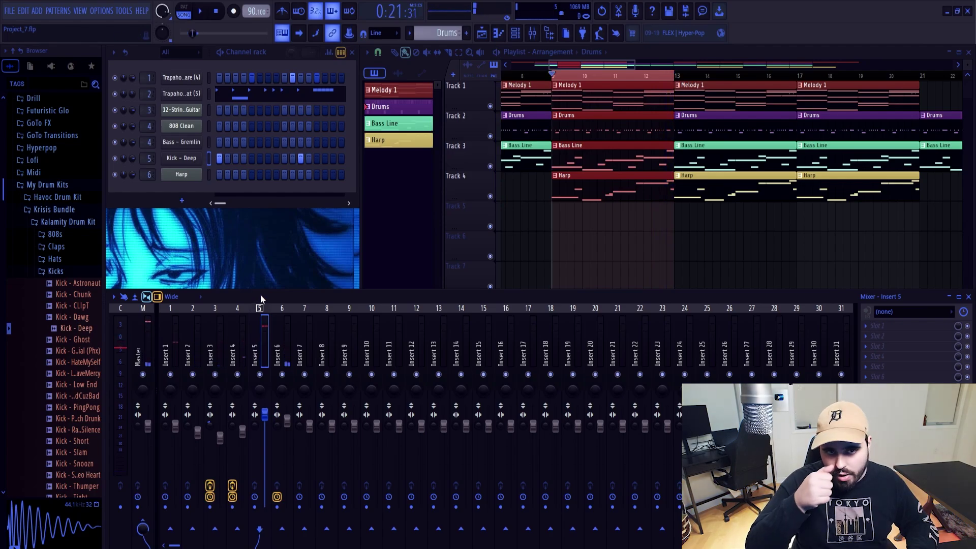
Audition the Trapaholic Snare notes and add a C5 hit in bar 2 between its first two hits
right_click(193, 77)
left_click(224, 76)
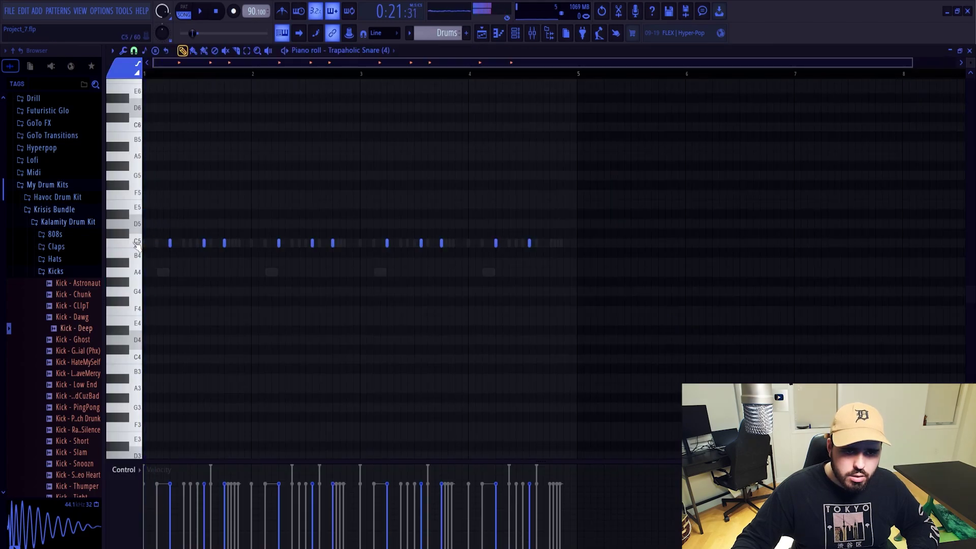
key("space")
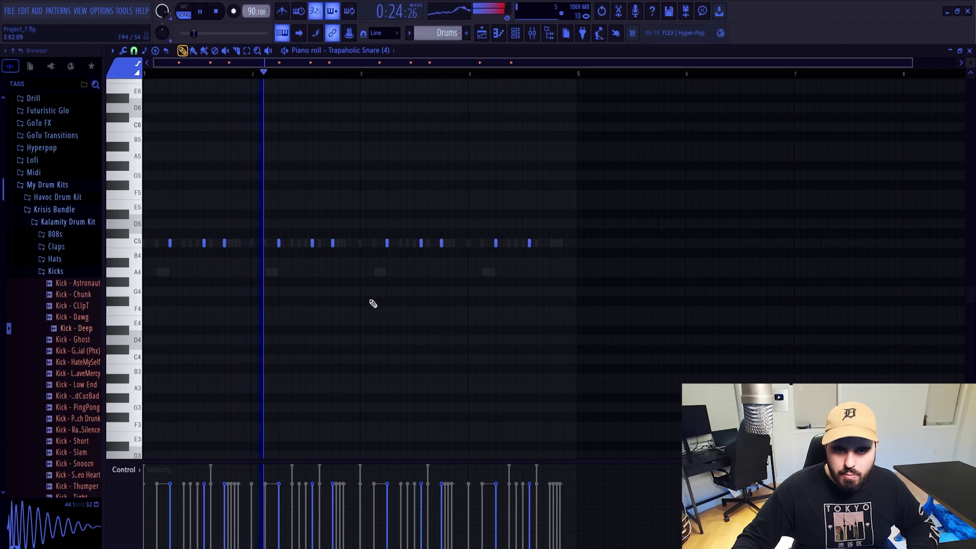
left_click(299, 243)
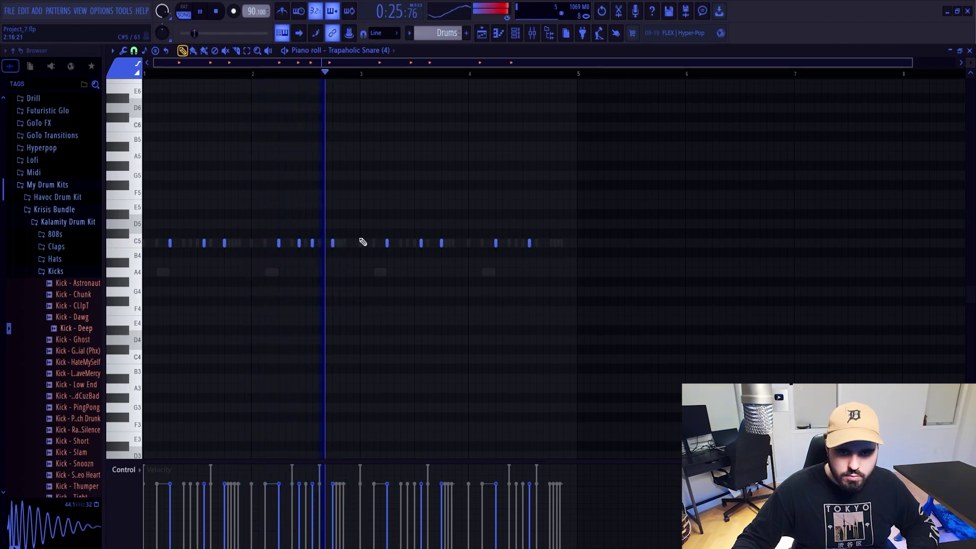
key("space")
Replace the snare hits of bars 3 and 4 with a copy of bars 1 and 2, and play the loop with the mixer
right_click(406, 244)
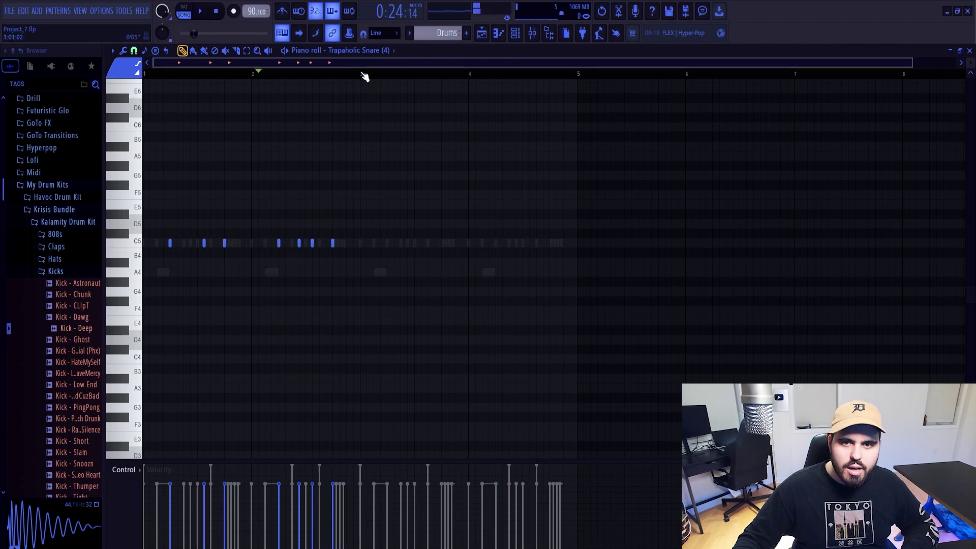
left_click_drag(365, 76, 67, 80)
key("ctrl+b")
key("ctrl+d")
key("space")
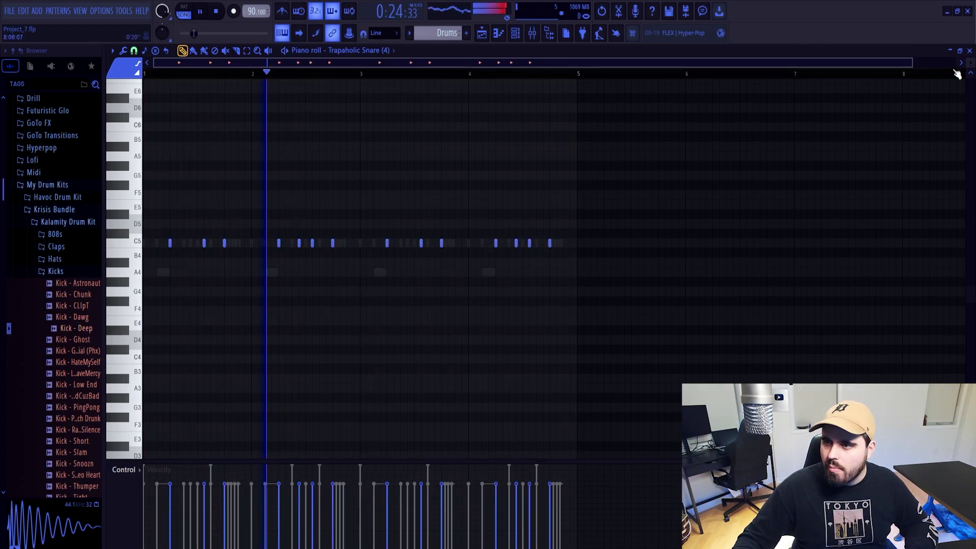
left_click(970, 50)
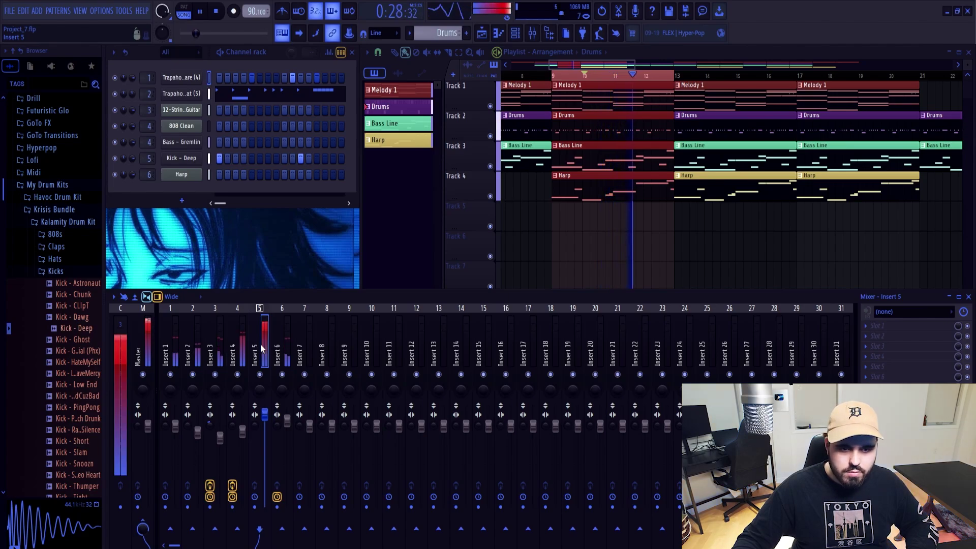
left_click(175, 349)
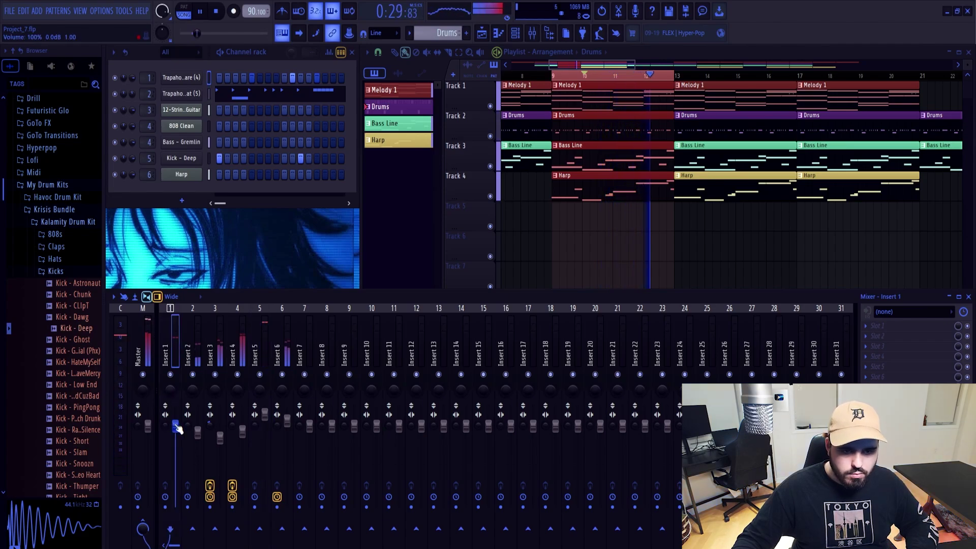
key("space")
Slightly lower the velocity of the second snare hit in bars 1 and 3 and the second and third hits in bars 2 and 4
right_click(200, 76)
left_click(217, 78)
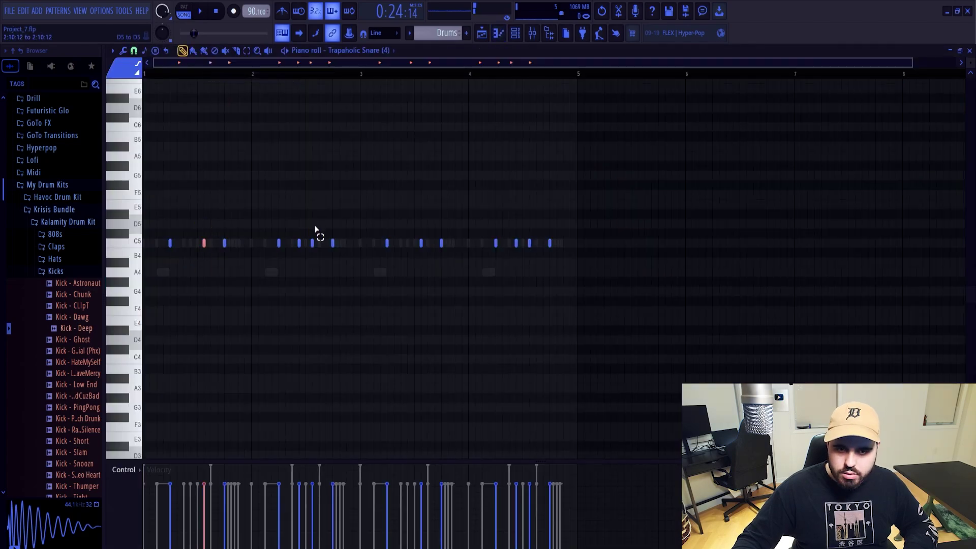
left_click_drag(316, 229, 297, 275)
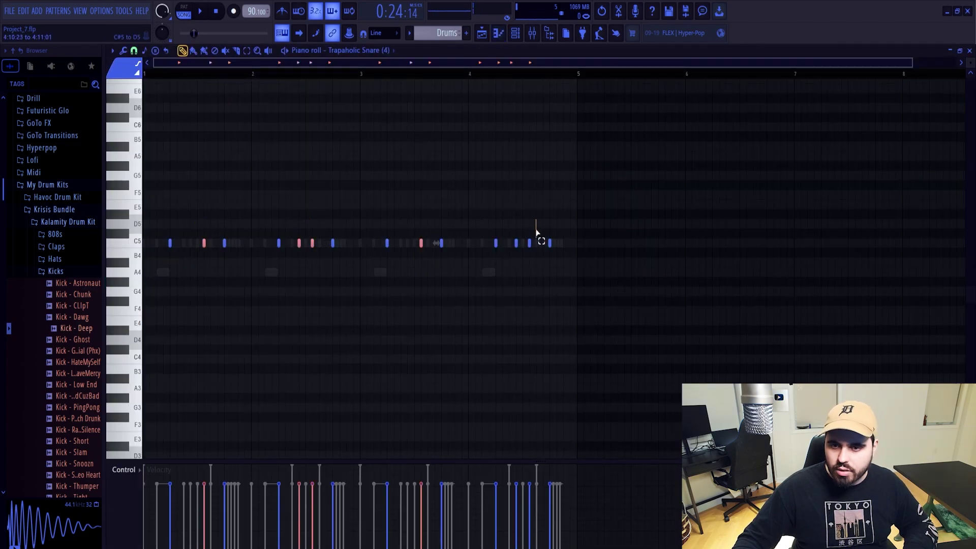
left_click_drag(536, 233, 510, 242)
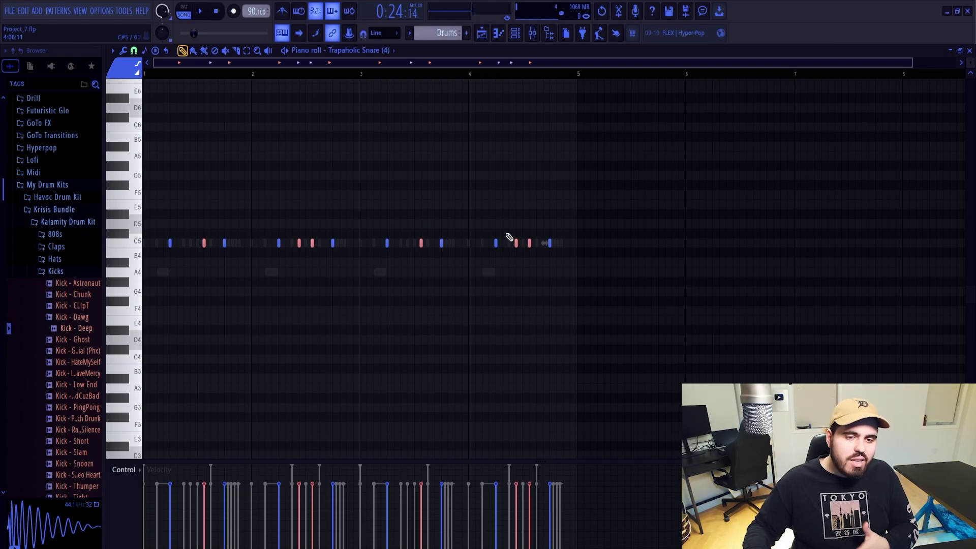
scroll(509, 237, "down", 3)
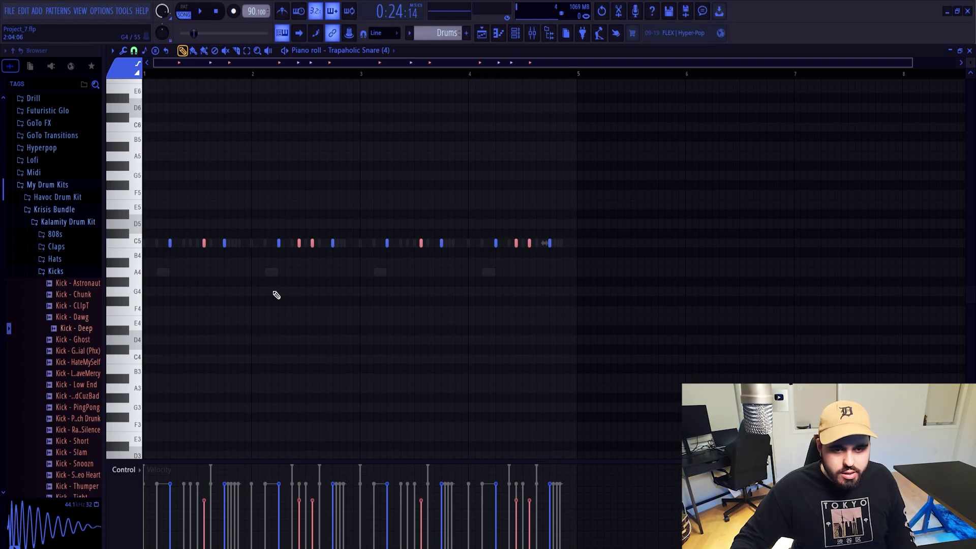
key("ctrl+d")
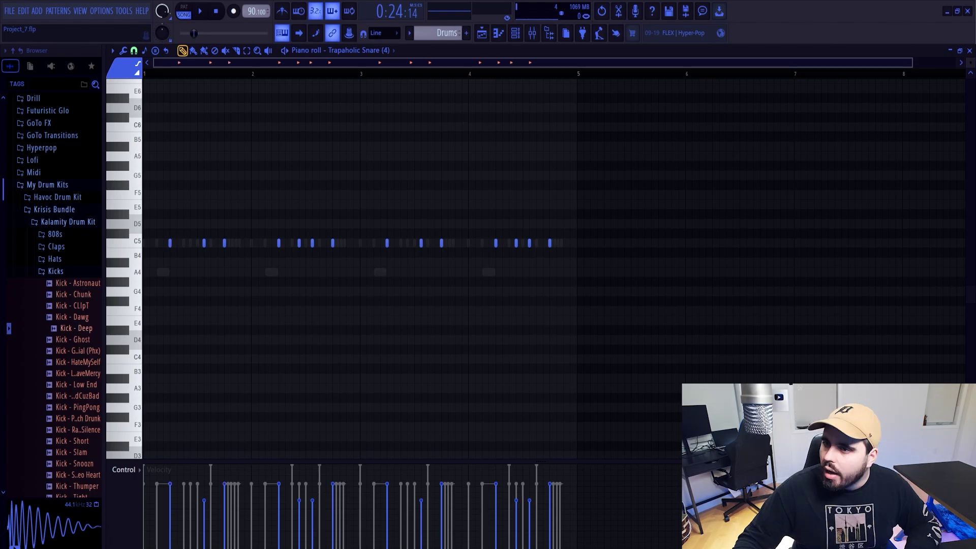
left_click(969, 50)
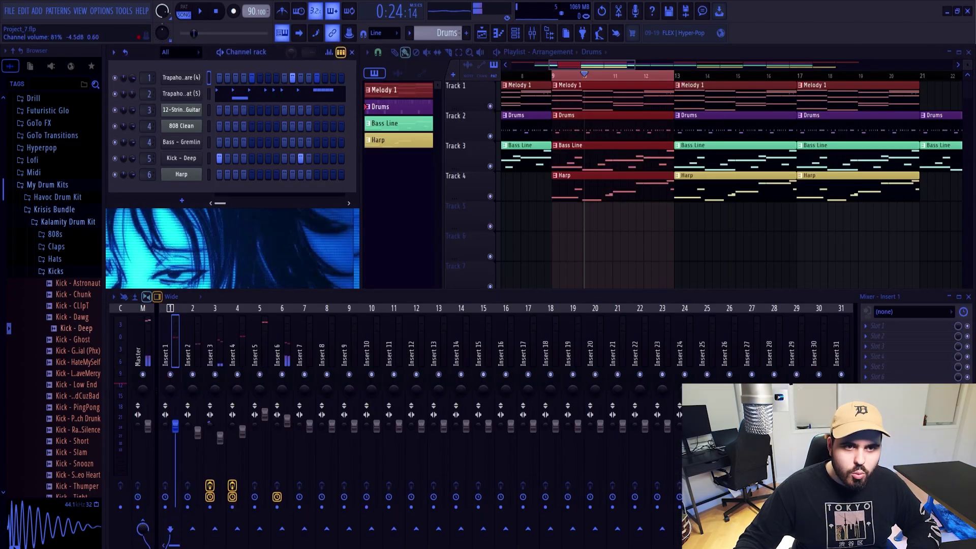
key("F7")
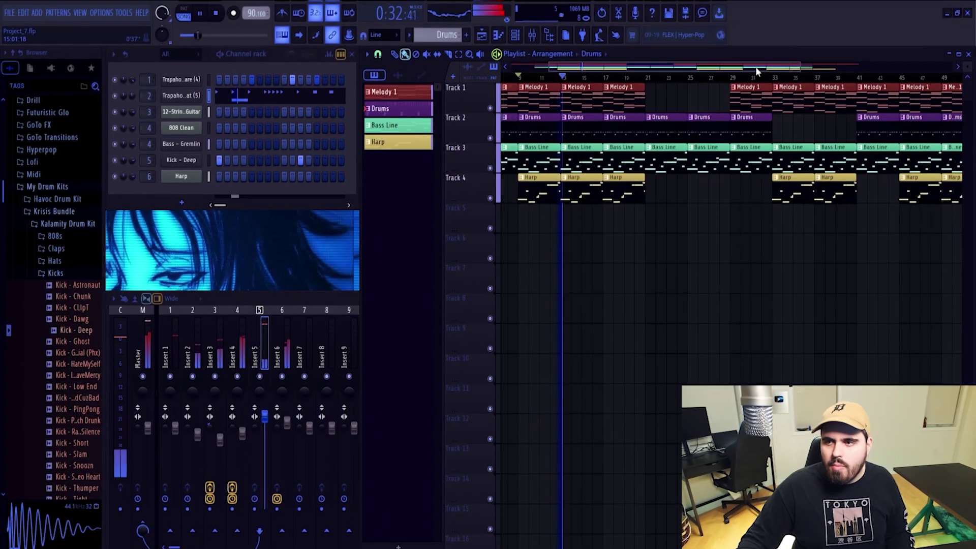